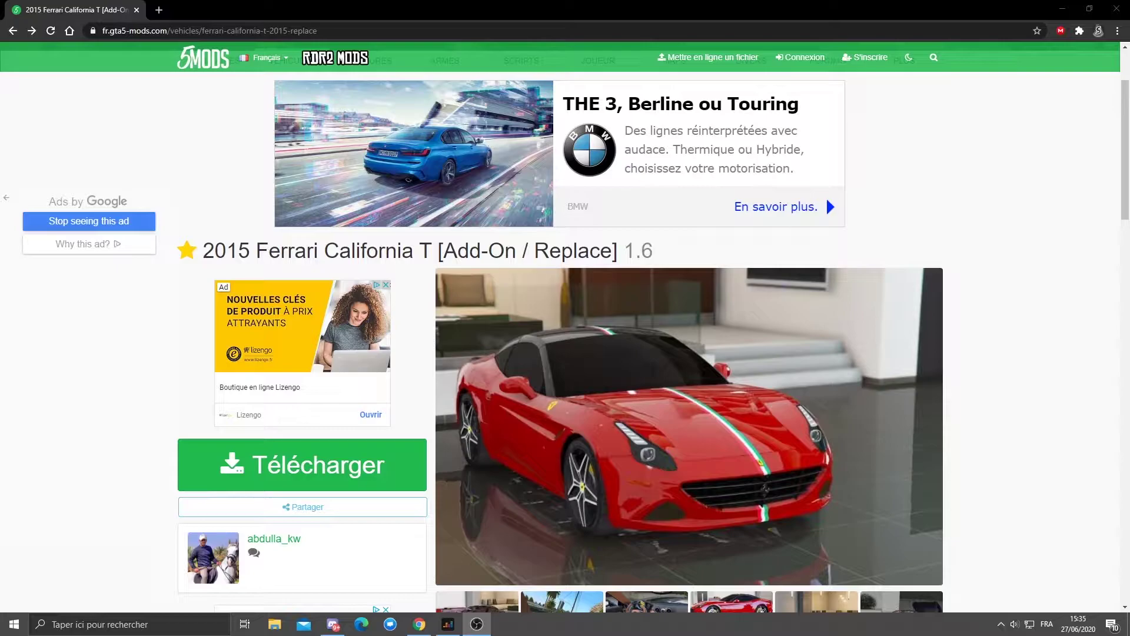
Search the web for "gtamods" in a new tab and open the GTA5-Mods.com site
left_click(159, 10)
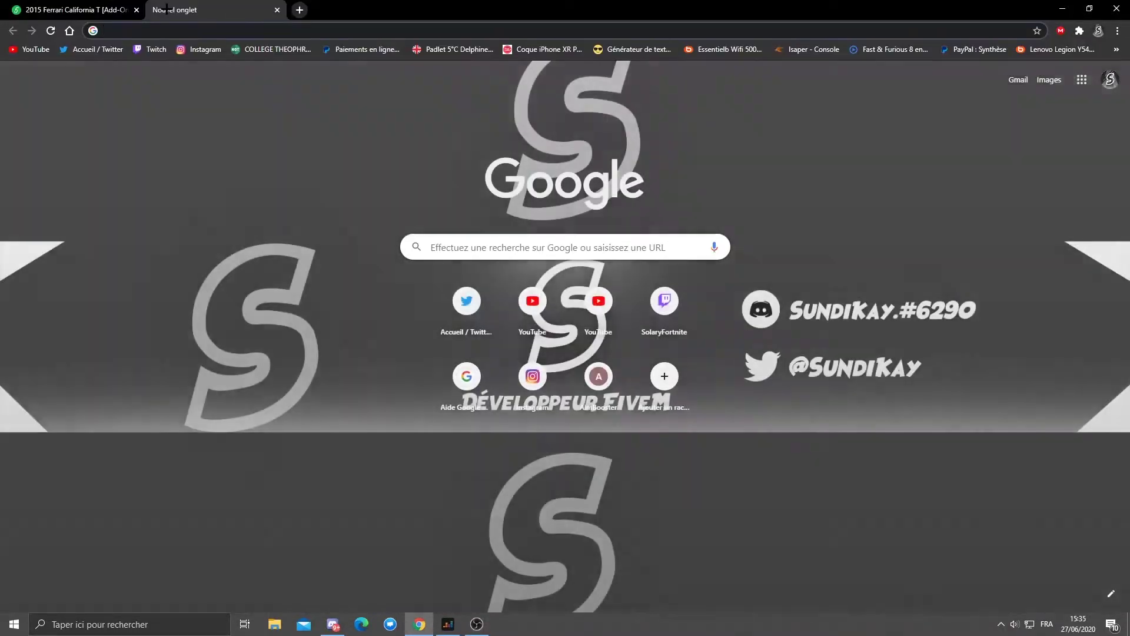
type("gtamods")
key("Return")
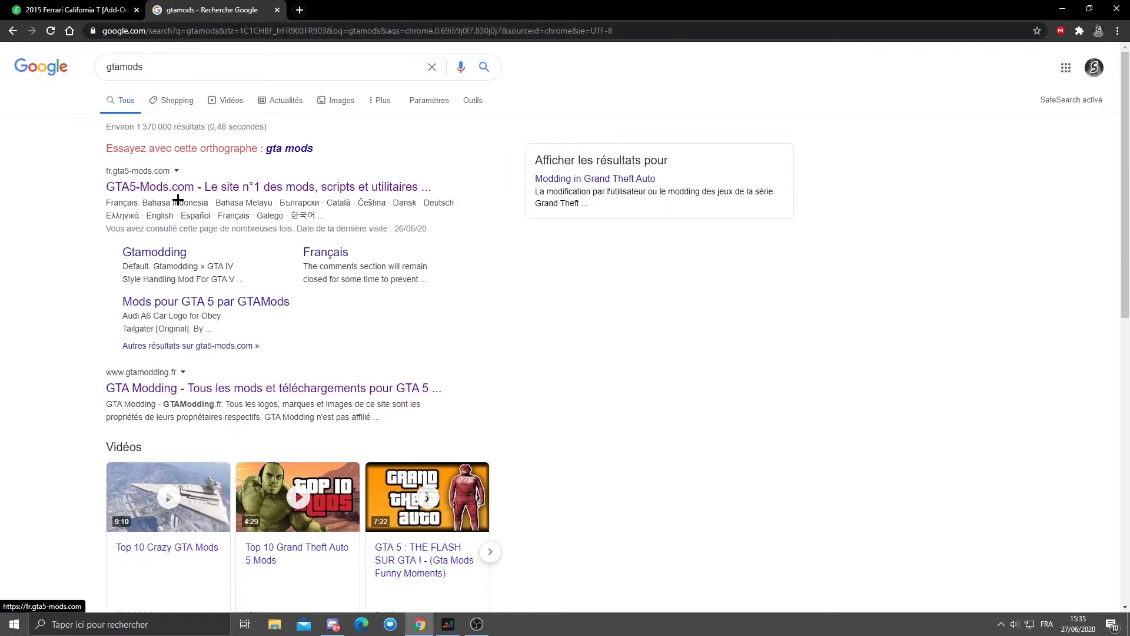
left_click_drag(109, 184, 315, 190)
left_click(471, 221)
left_click(246, 186)
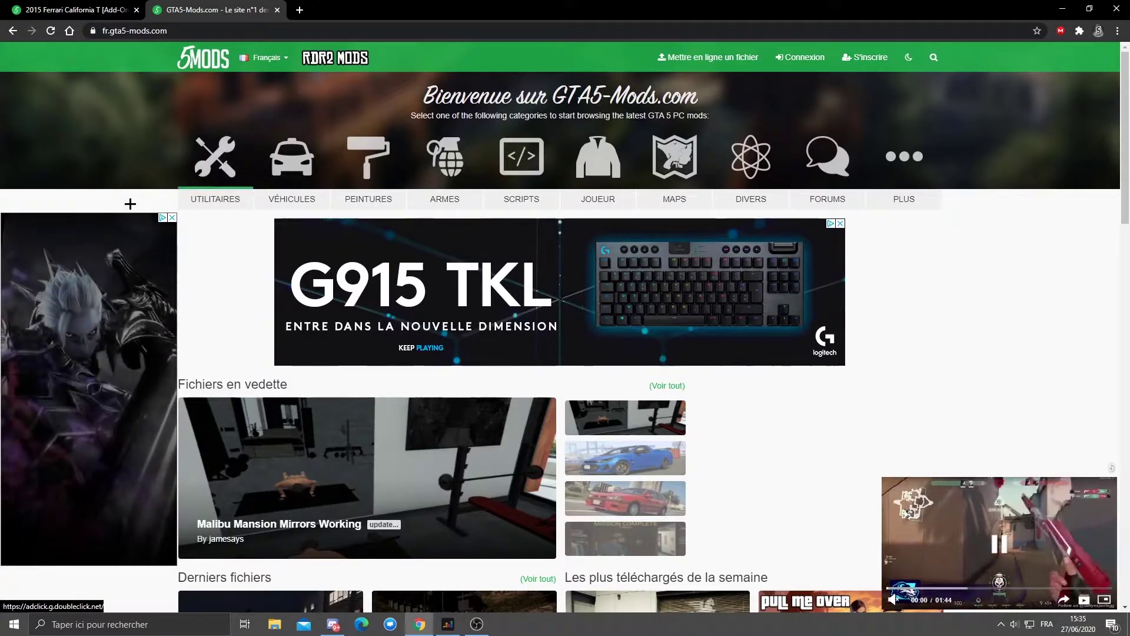
Go to the Véhicules category, search the site for "replace" and browse the resulting car mods
left_click(292, 199)
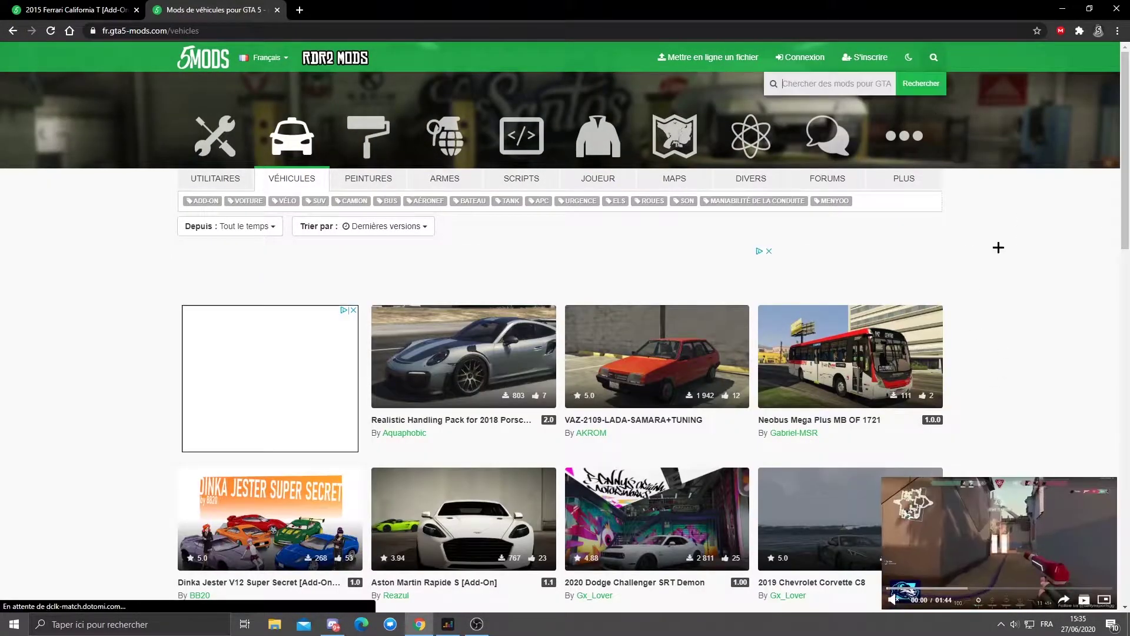
type("replace")
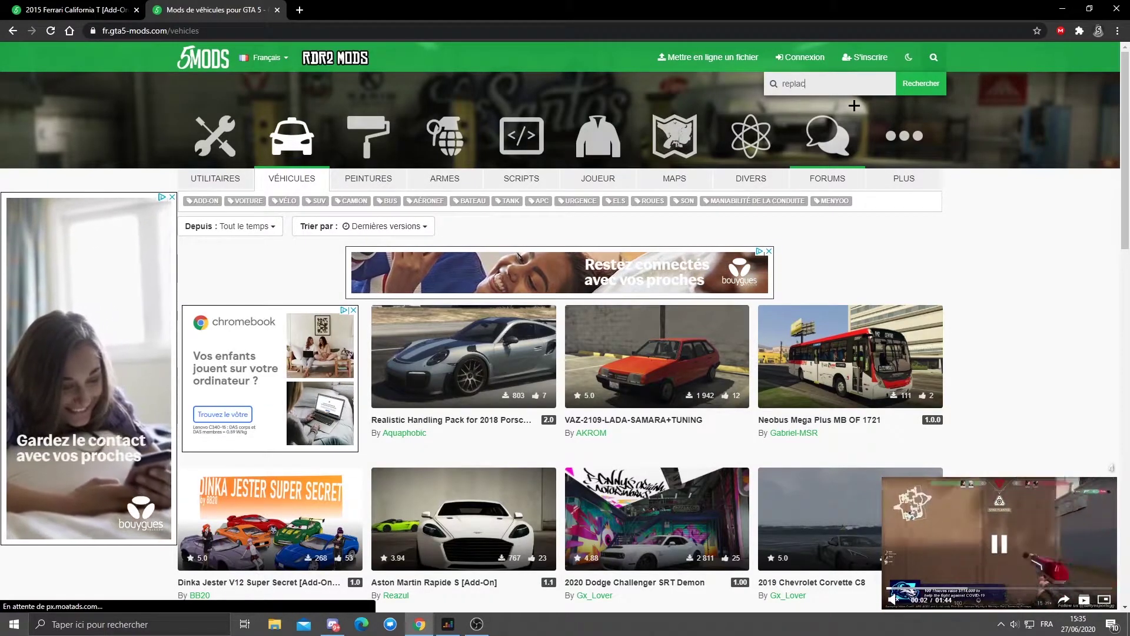
key("Return")
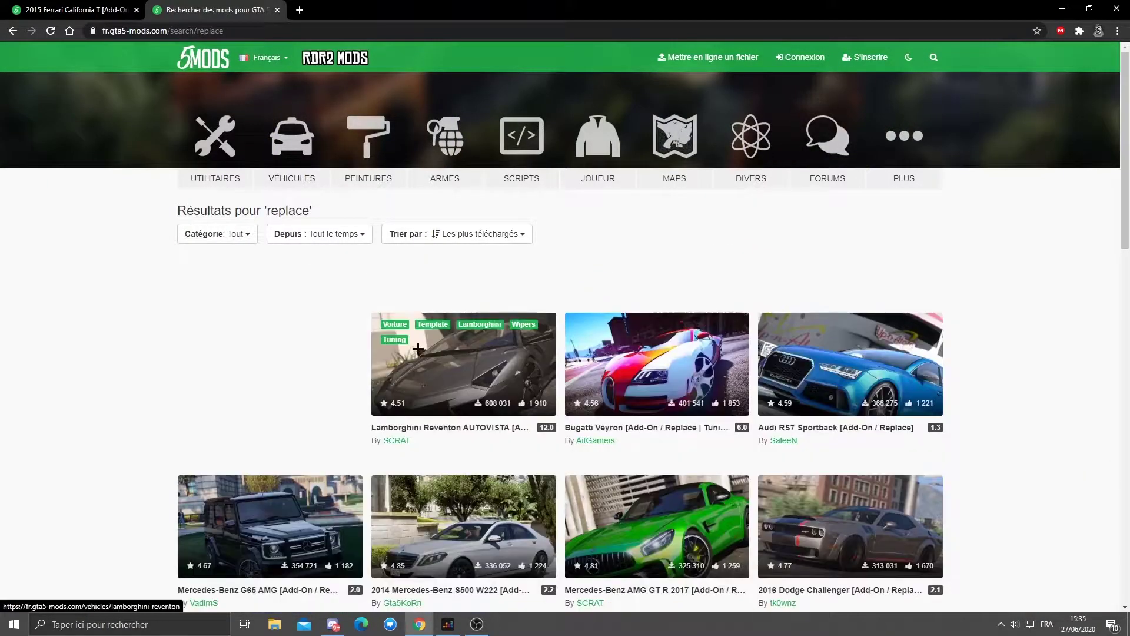
scroll(597, 181, "down", 4)
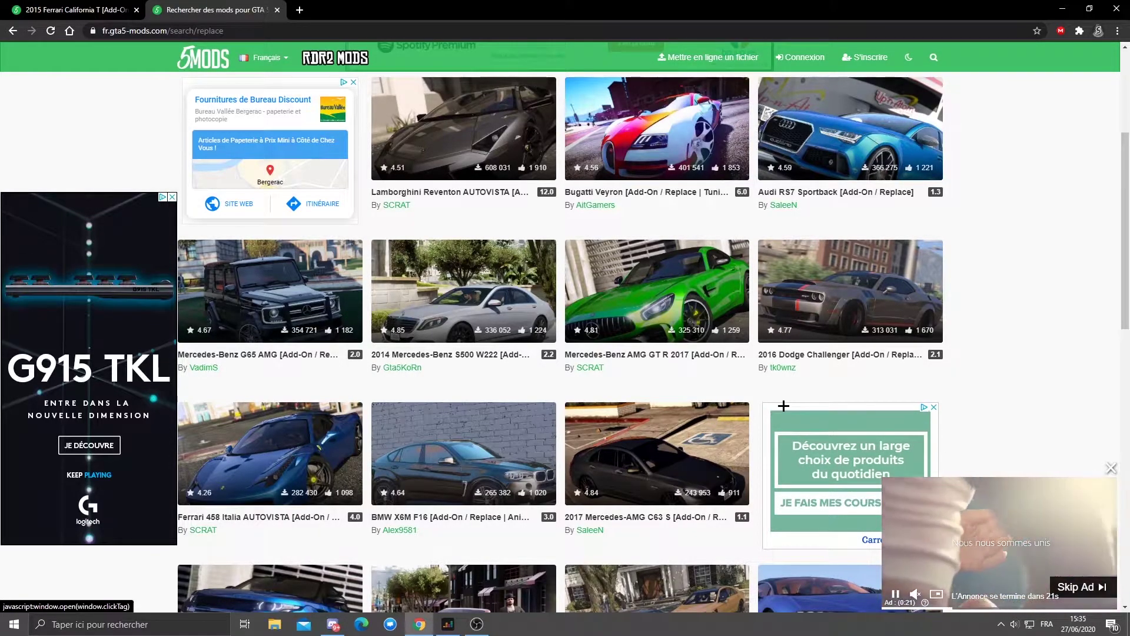
Return to the 2015 Ferrari California T mod page and examine the Add-On / Replace labels in its title
left_click(77, 10)
left_click_drag(281, 274, 392, 284)
left_click(392, 284)
scroll(393, 284, "down", 2)
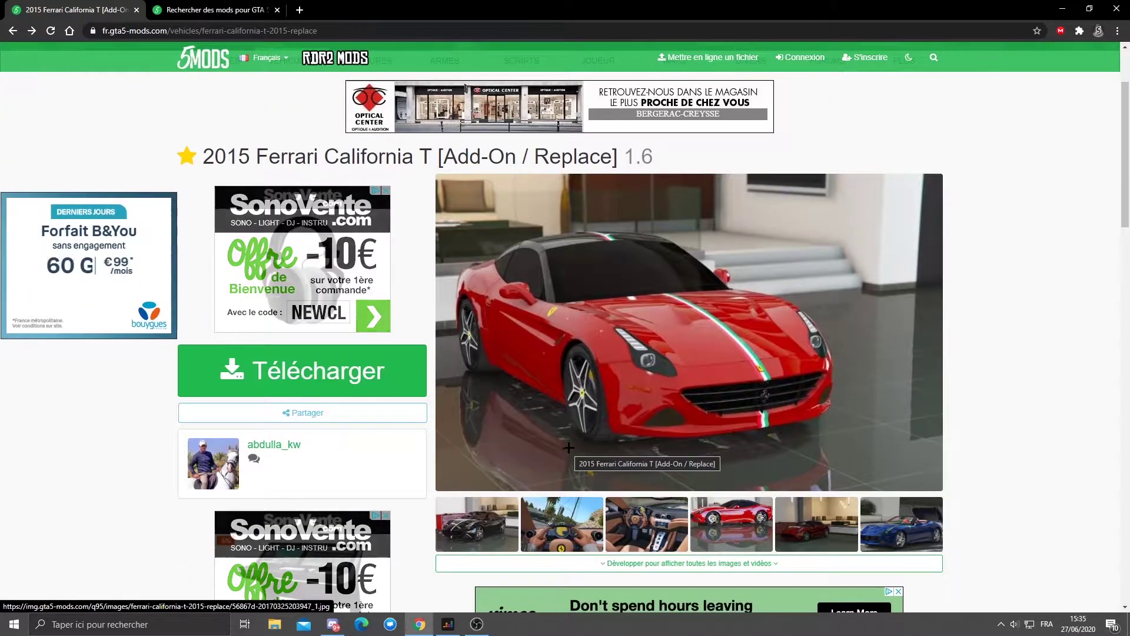
left_click_drag(444, 156, 601, 156)
left_click(446, 155)
left_click(512, 156)
left_click(602, 156)
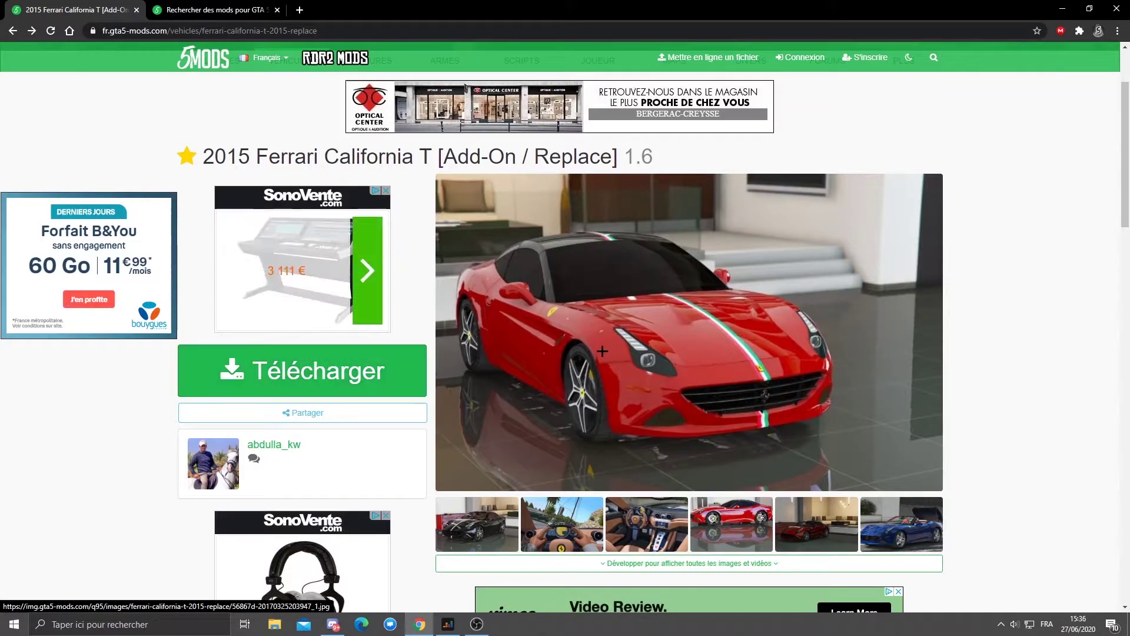
left_click_drag(537, 158, 608, 169)
left_click(608, 169)
left_click_drag(440, 156, 512, 154)
left_click(517, 155)
left_click(512, 154)
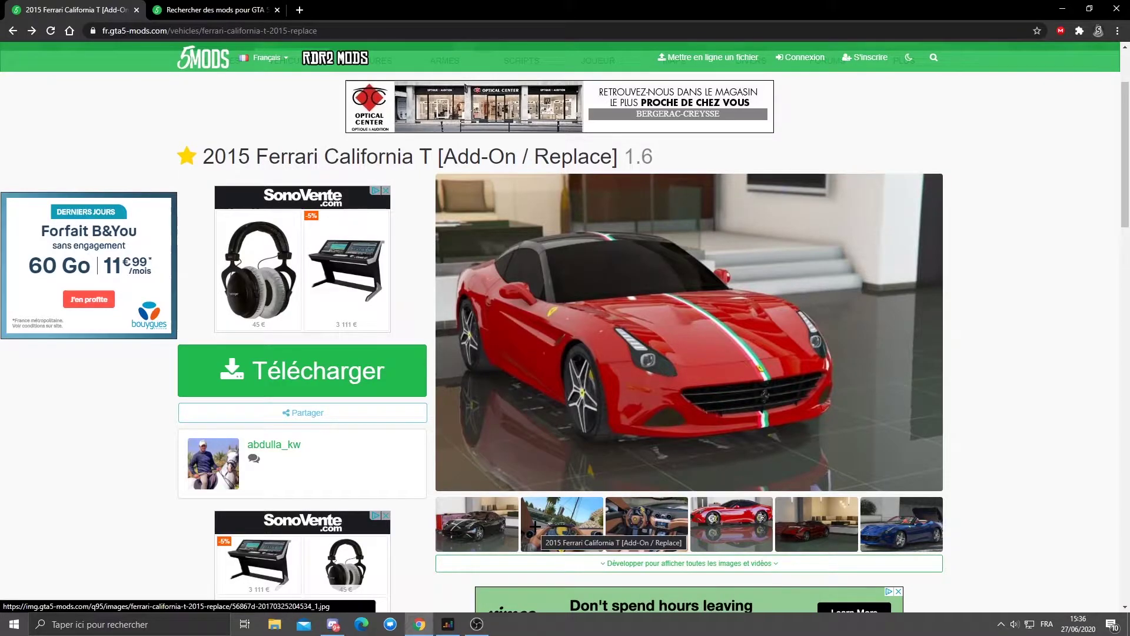
left_click_drag(534, 156, 575, 157)
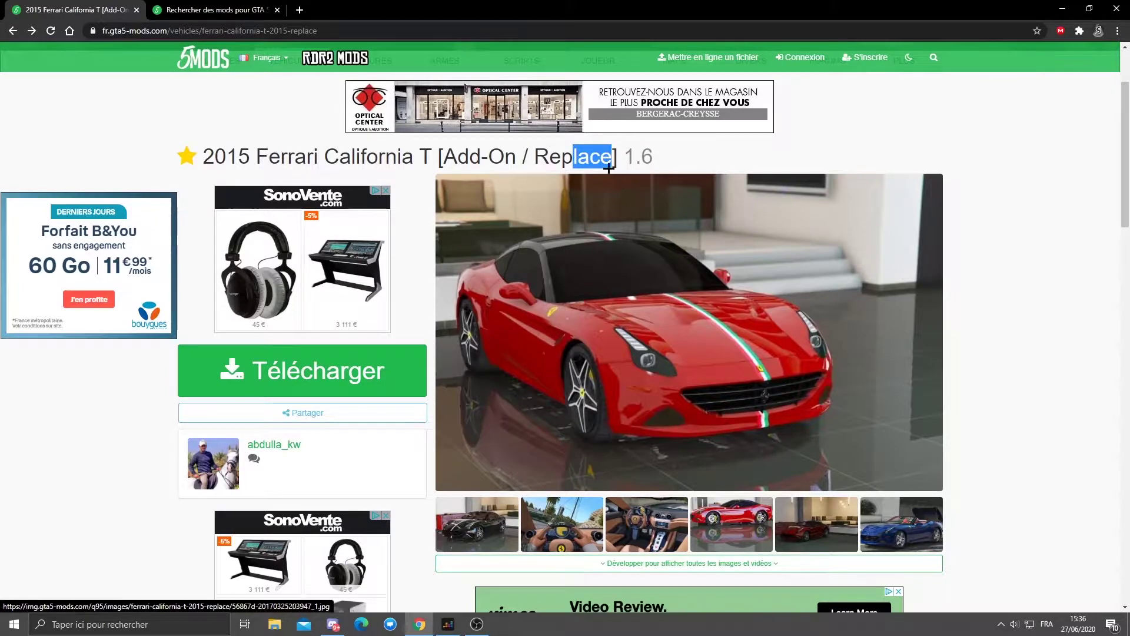
left_click(322, 120)
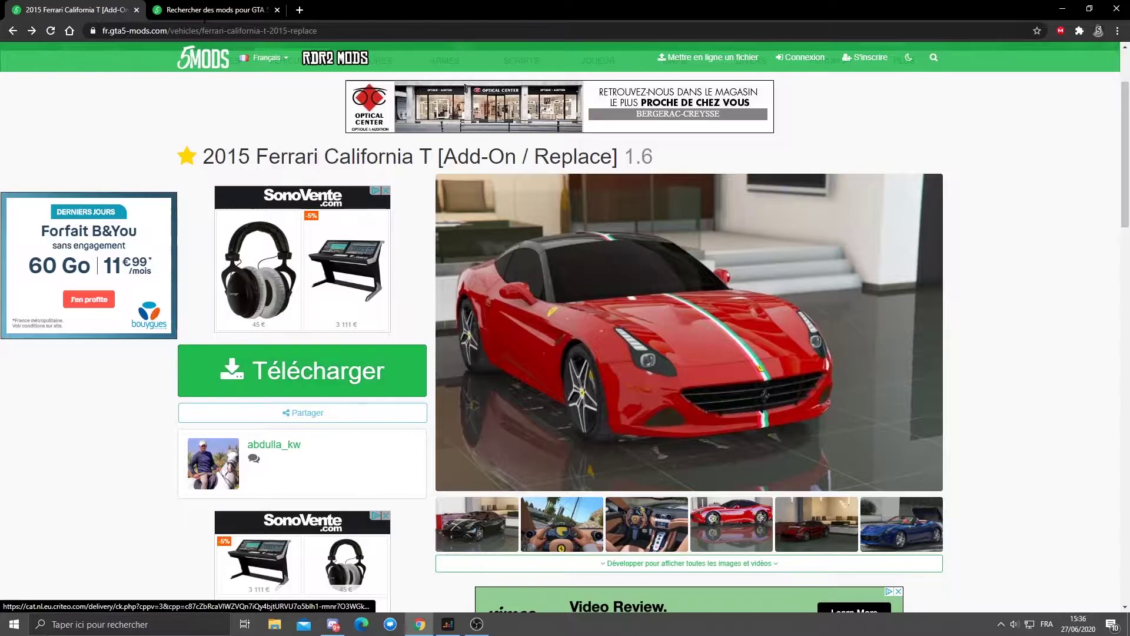
left_click_drag(520, 154, 443, 147)
left_click(443, 147)
left_click_drag(553, 153, 593, 153)
left_click(597, 151)
scroll(181, 311, "up", 2)
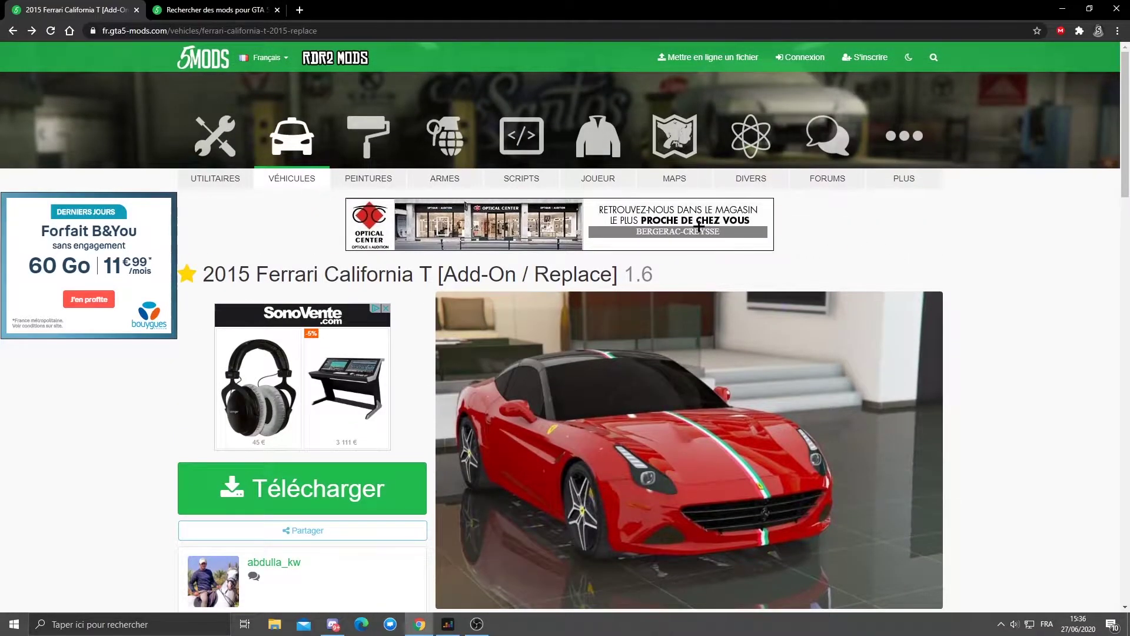
Download the 2015 Ferrari California T [Add-On / Replace] mod archive
left_click(227, 489)
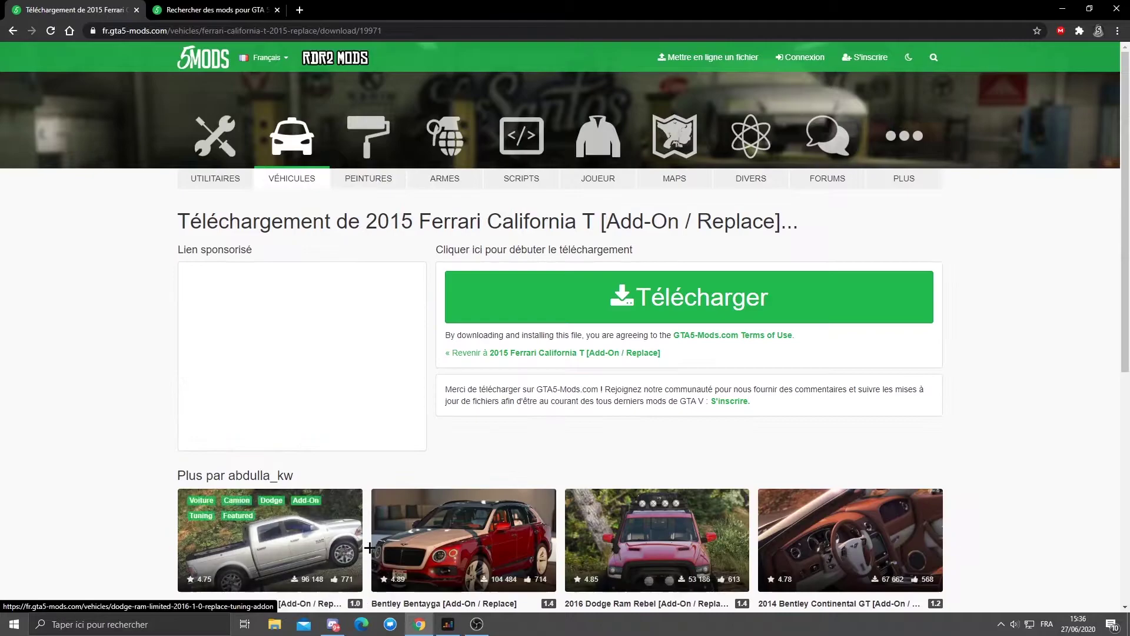
left_click(549, 465)
scroll(734, 464, "down", 3)
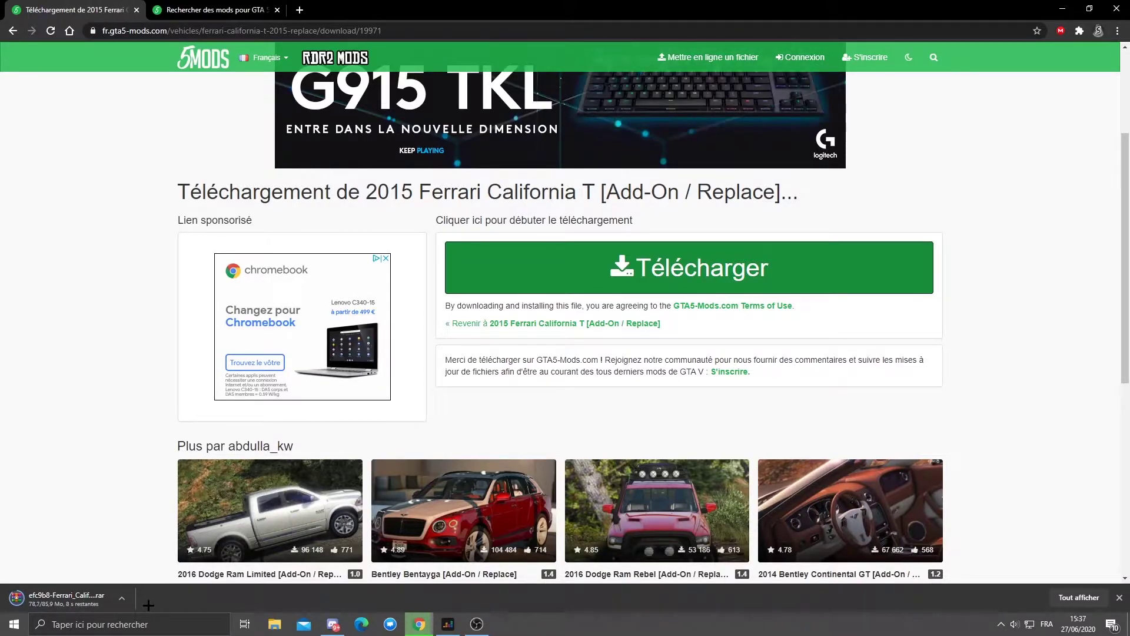
scroll(565, 318, "down", 2)
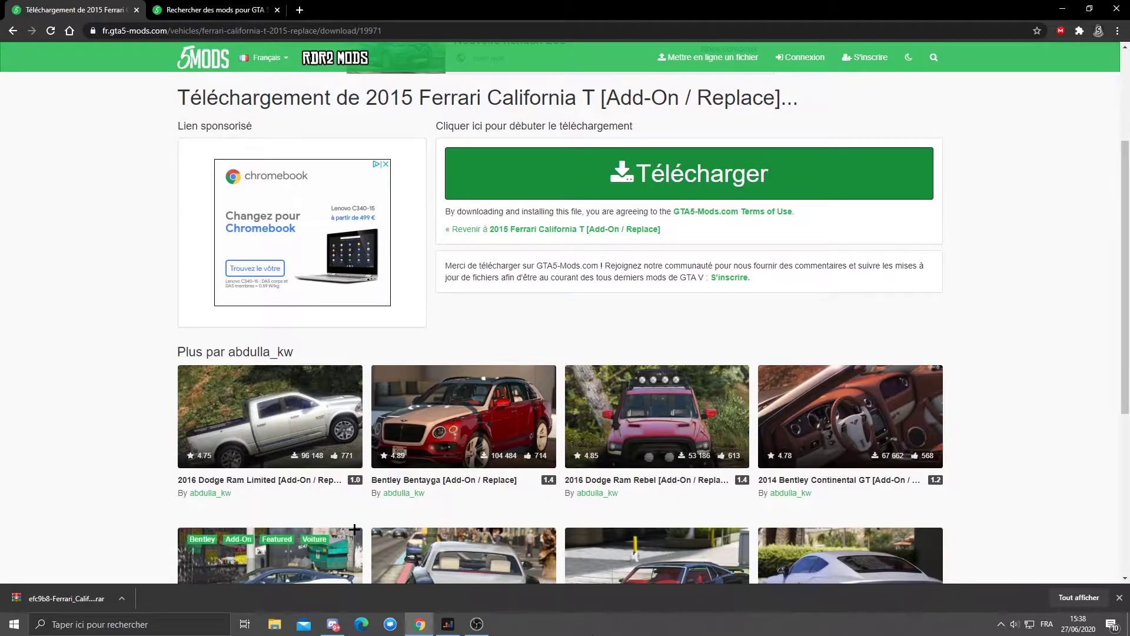
Open the downloaded Ferrari California T archive, dismiss the licence purchase notice and enter its mod folder
left_click(38, 599)
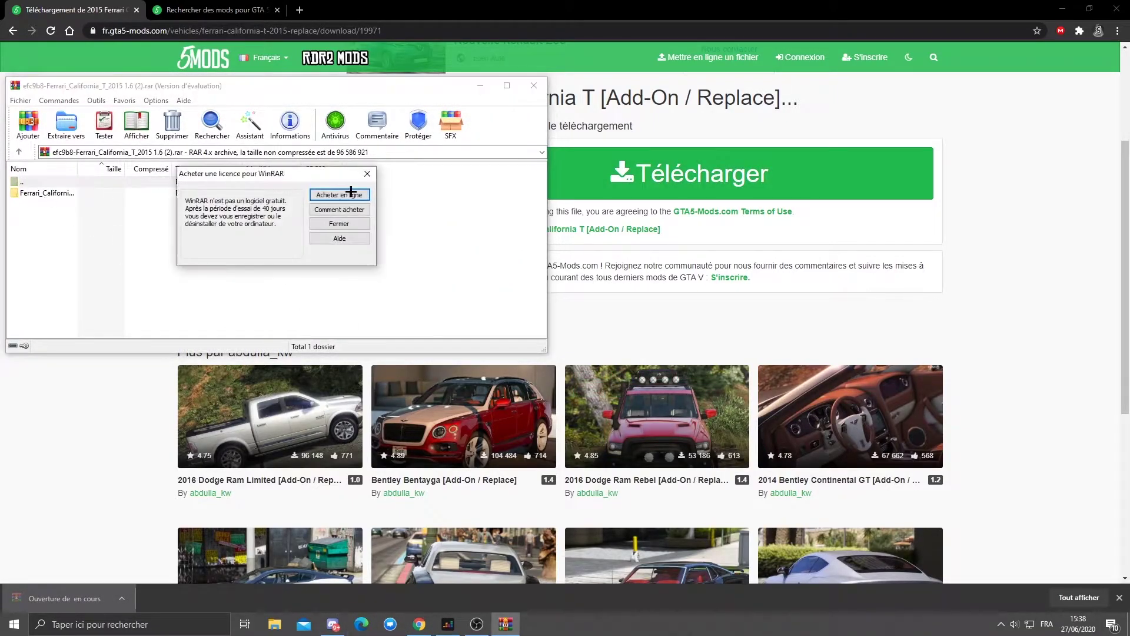
left_click(366, 173)
double_click(53, 193)
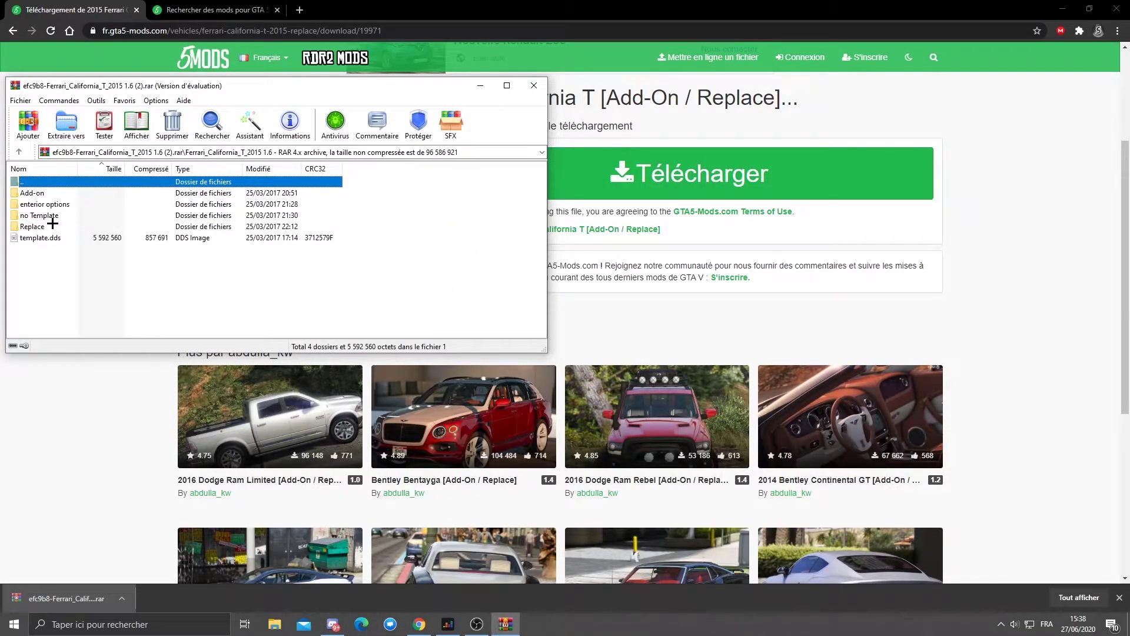
left_click_drag(46, 288, 58, 261)
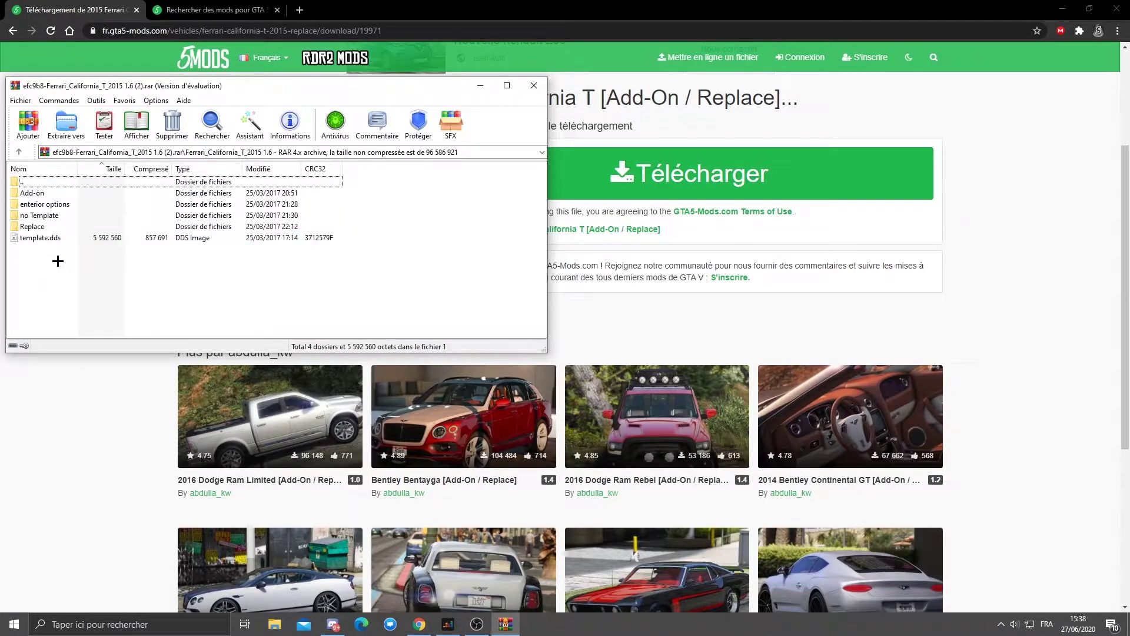
Delete Read Me.txt from the archive's Add-on folder and open the fct subfolder
double_click(35, 193)
double_click(36, 192)
double_click(39, 187)
left_click(38, 204)
key("Delete")
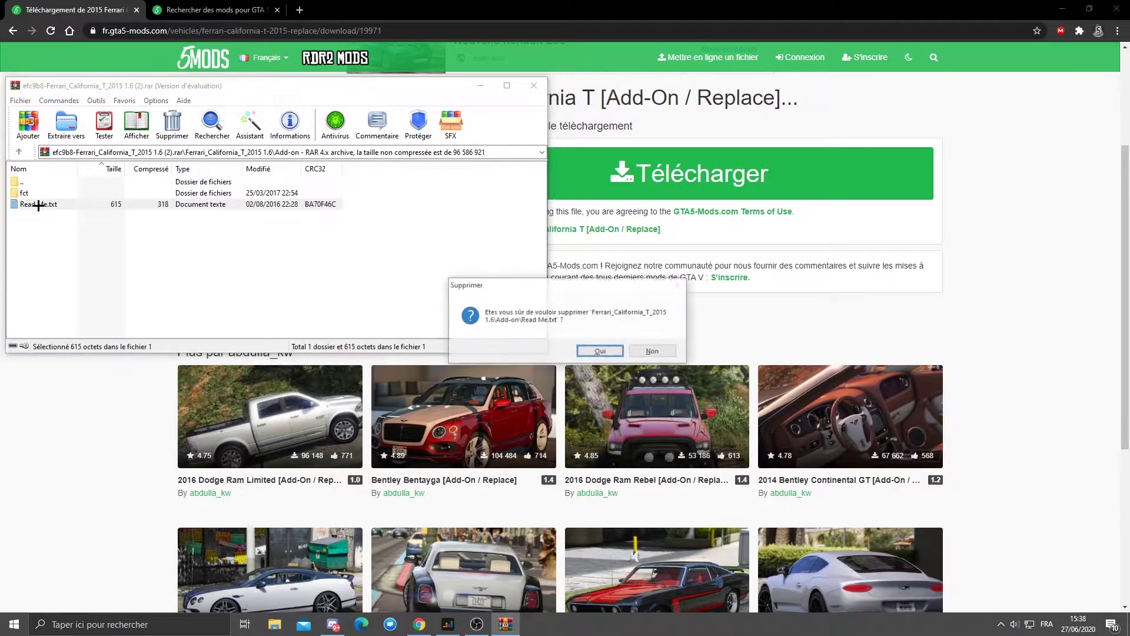
left_click(598, 350)
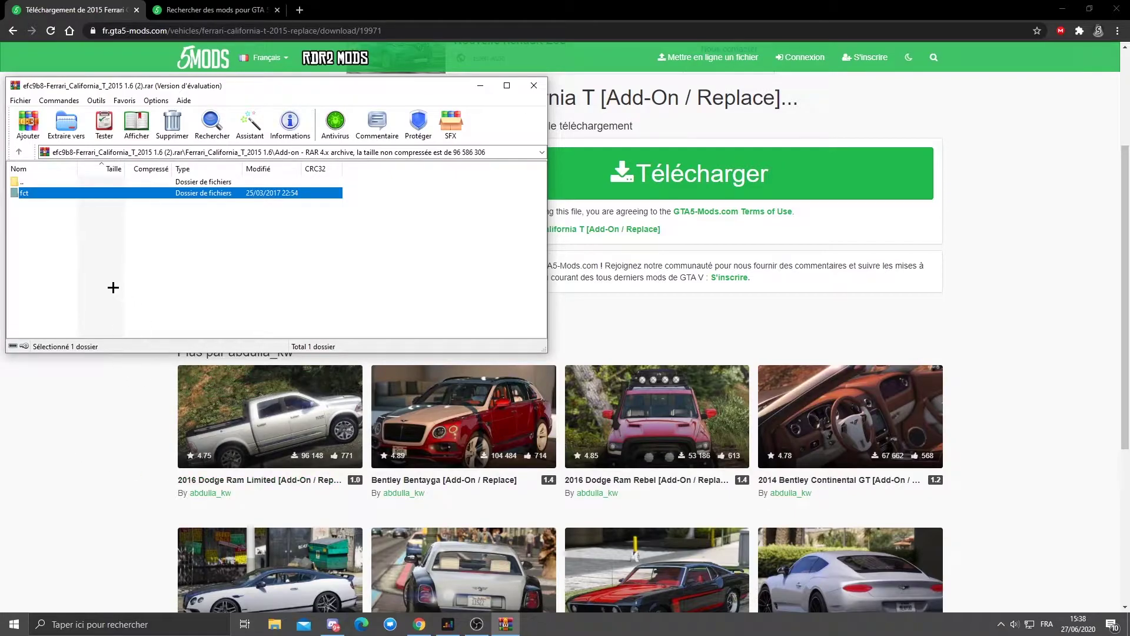
double_click(34, 194)
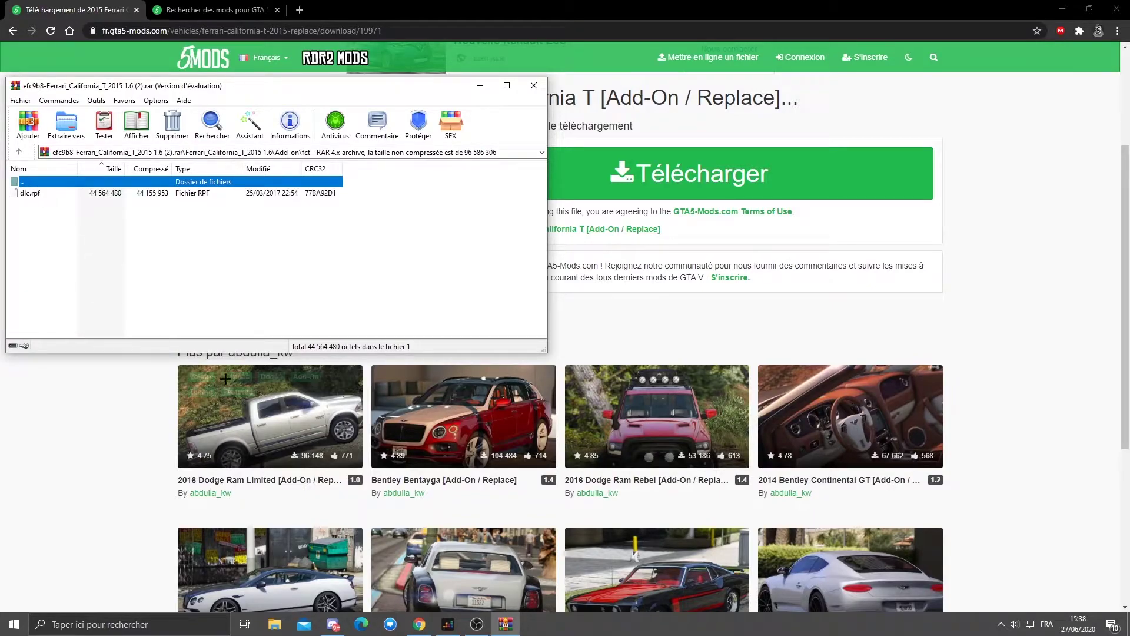
Examine the raw contents of dlc.rpf in the archive's file viewer and close the viewer
double_click(31, 193)
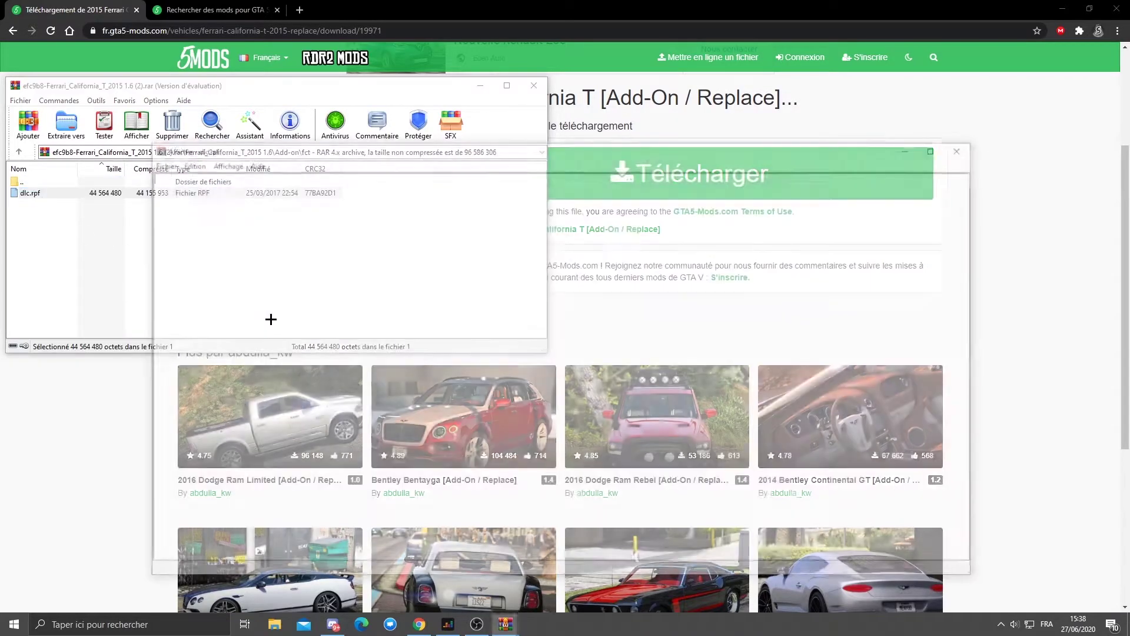
scroll(350, 441, "down", 15)
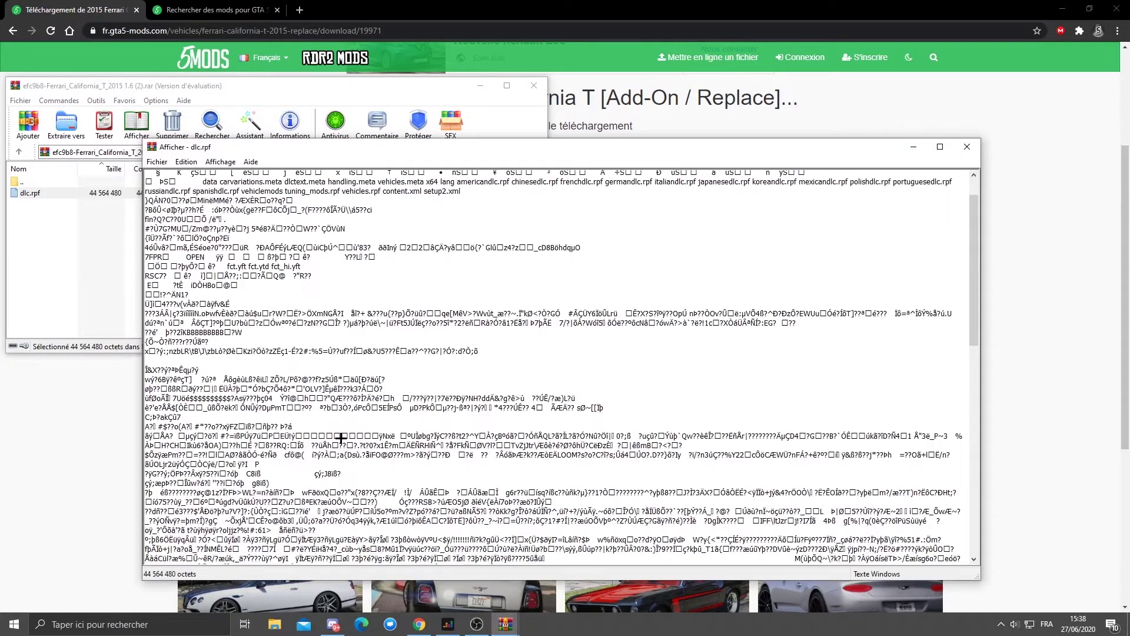
left_click_drag(353, 376, 238, 347)
scroll(237, 348, "down", 5)
left_click_drag(281, 435, 368, 407)
scroll(382, 407, "down", 3)
scroll(688, 247, "down", 10)
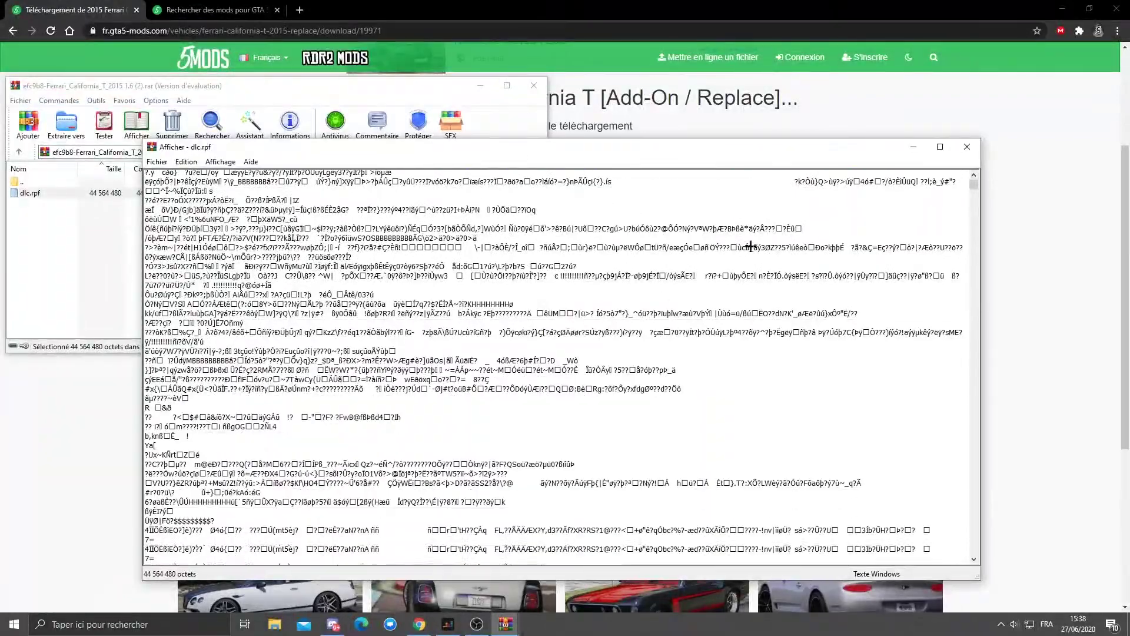
left_click(966, 147)
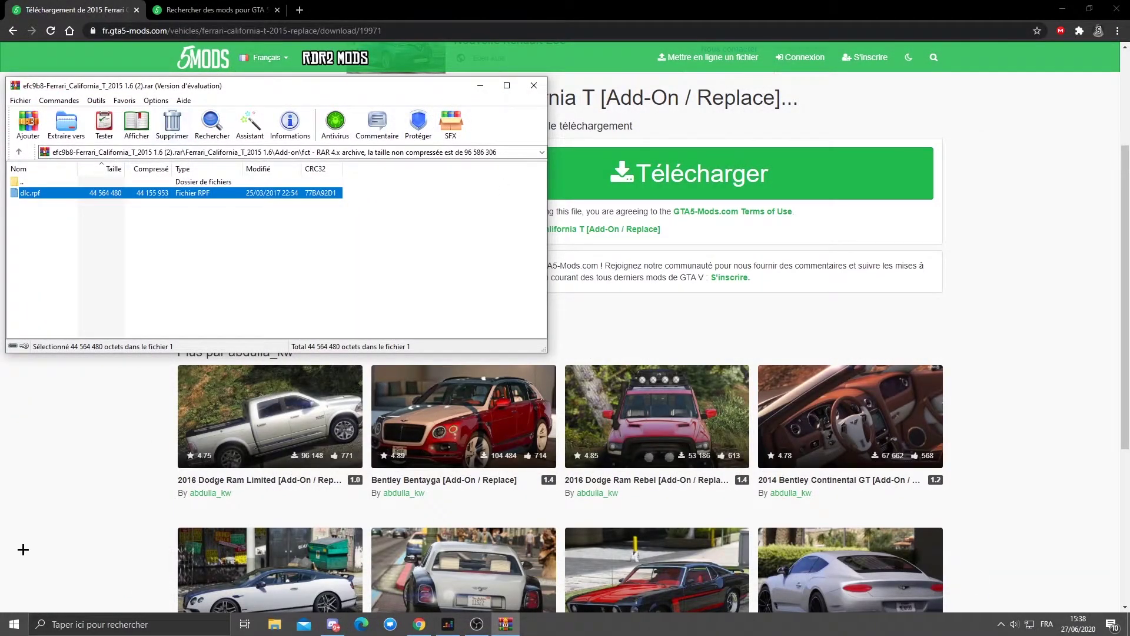
Launch OpenIV and load the Windows version of Grand Theft Auto V
left_click(103, 623)
type("Ope")
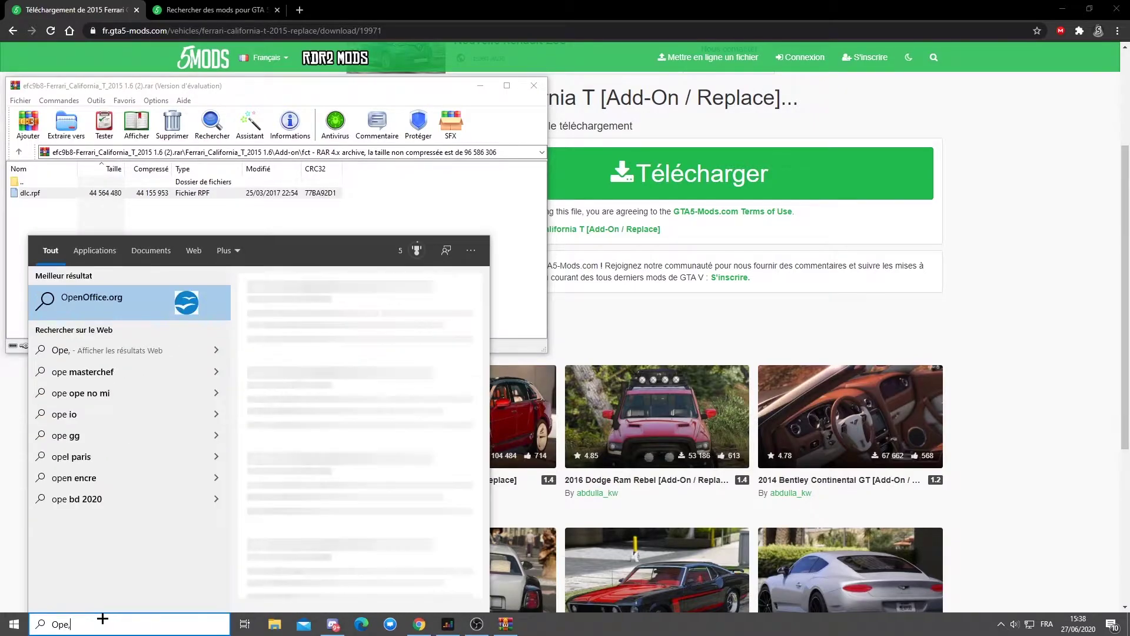
key("Return")
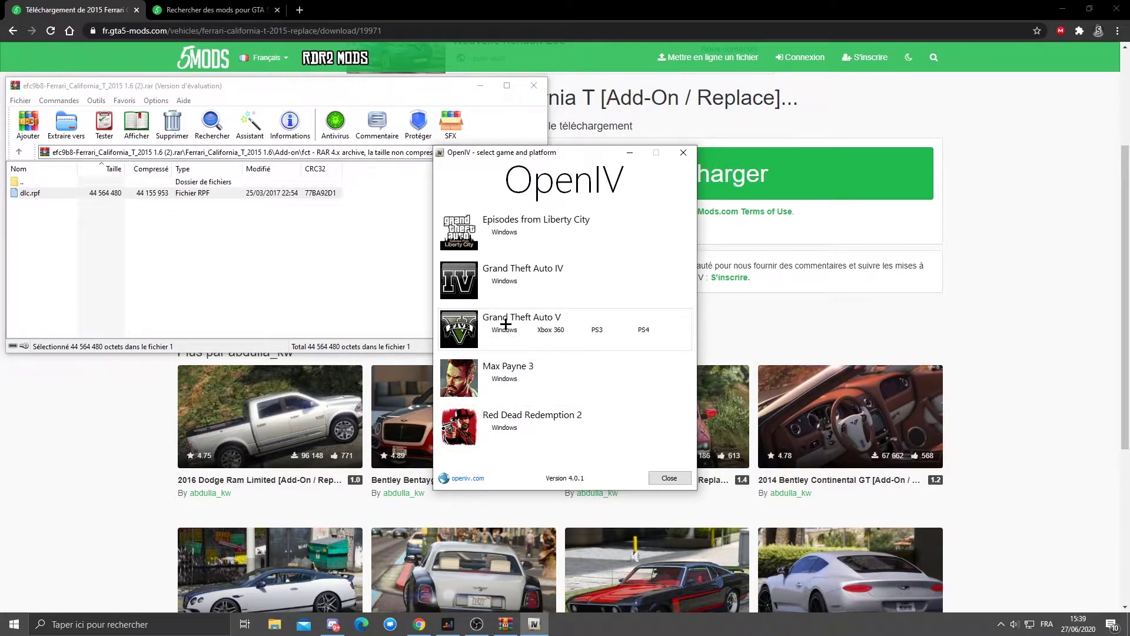
left_click(488, 329)
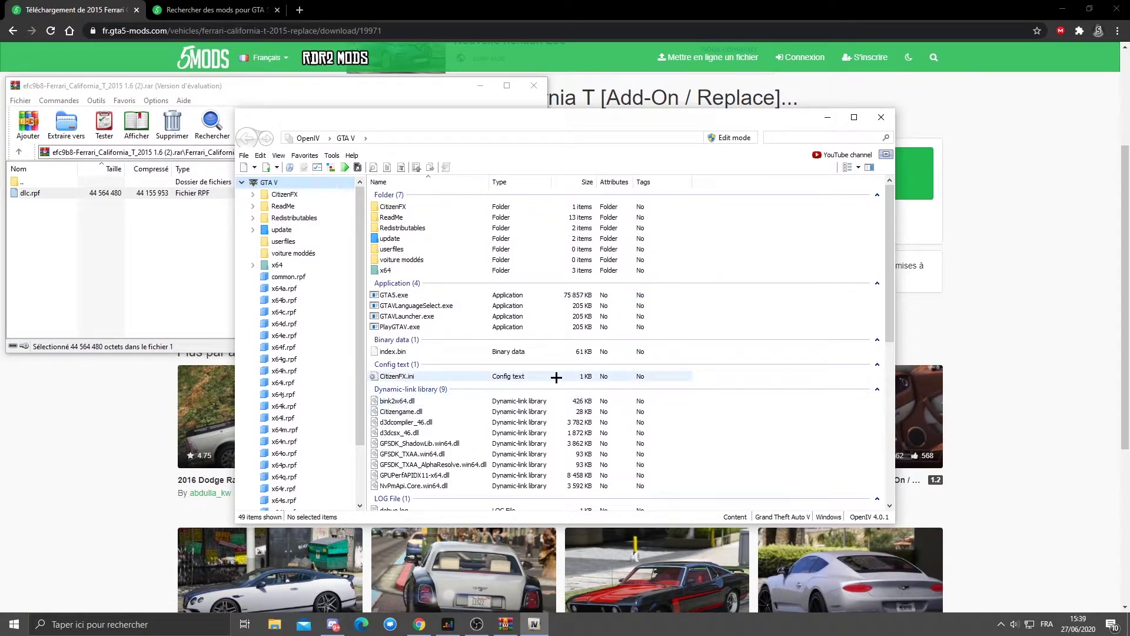
Open the voiture moddés folder in the GTA V directory and enable edit mode
left_click(294, 254)
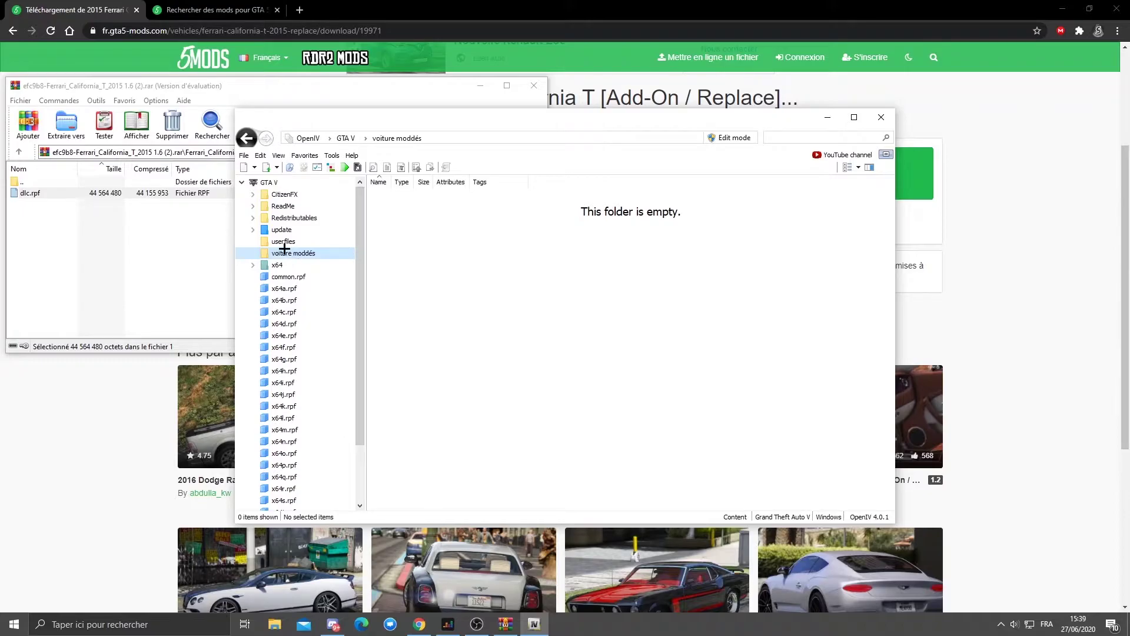
left_click(734, 137)
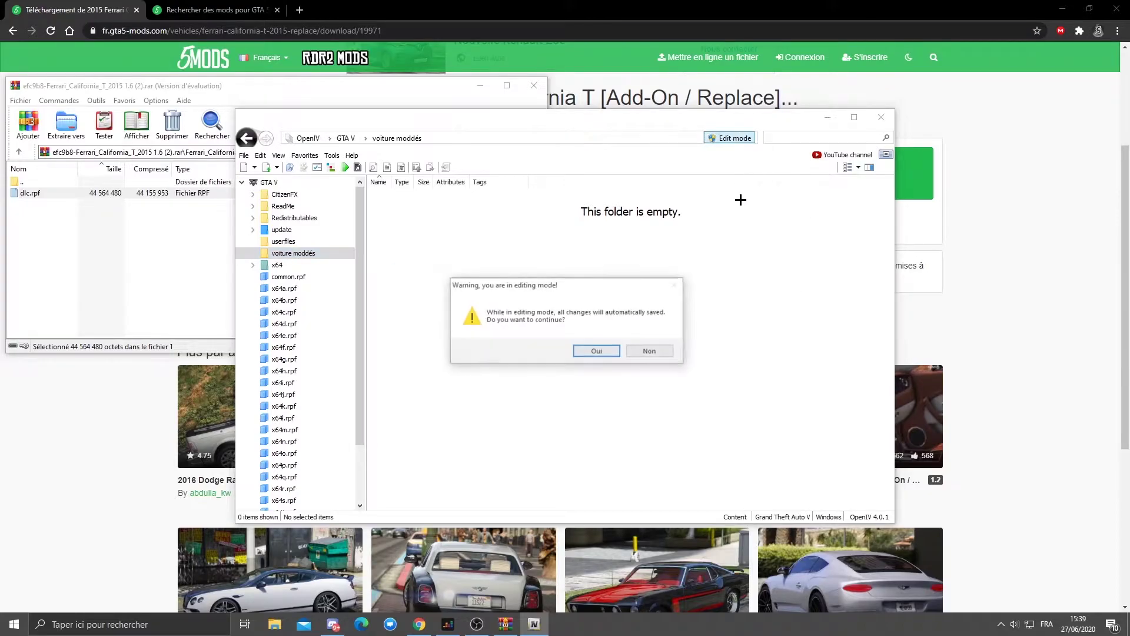
left_click(601, 351)
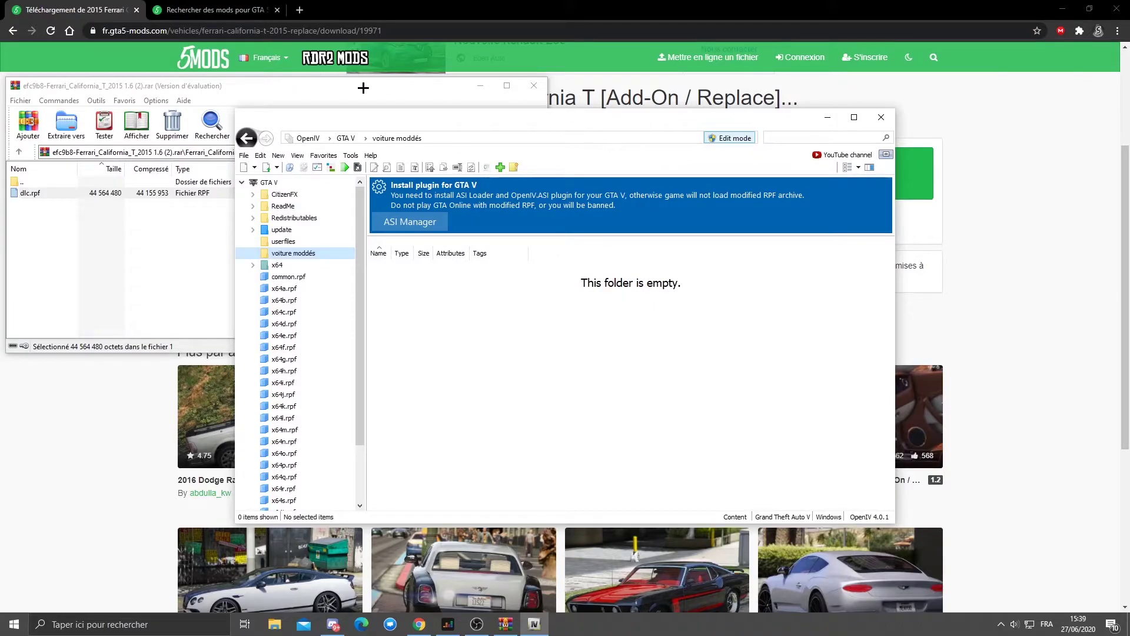
Copy dlc.rpf from the WinRAR archive into OpenIV's voiture moddés folder and open the copied package
left_click(344, 84)
left_click_drag(25, 194, 618, 371)
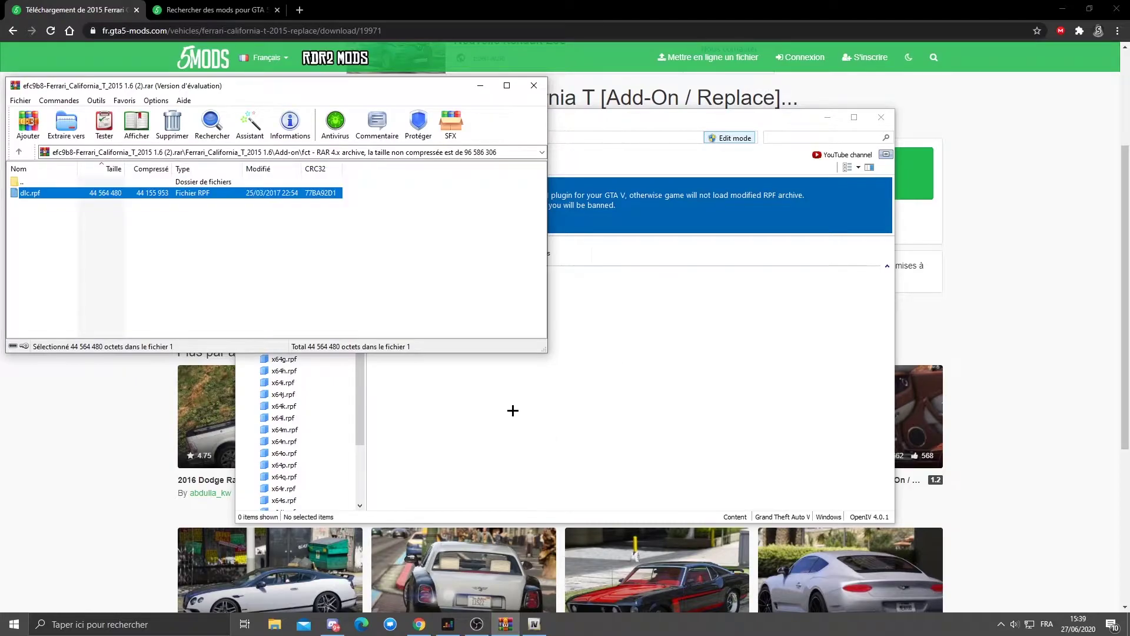
left_click(732, 122)
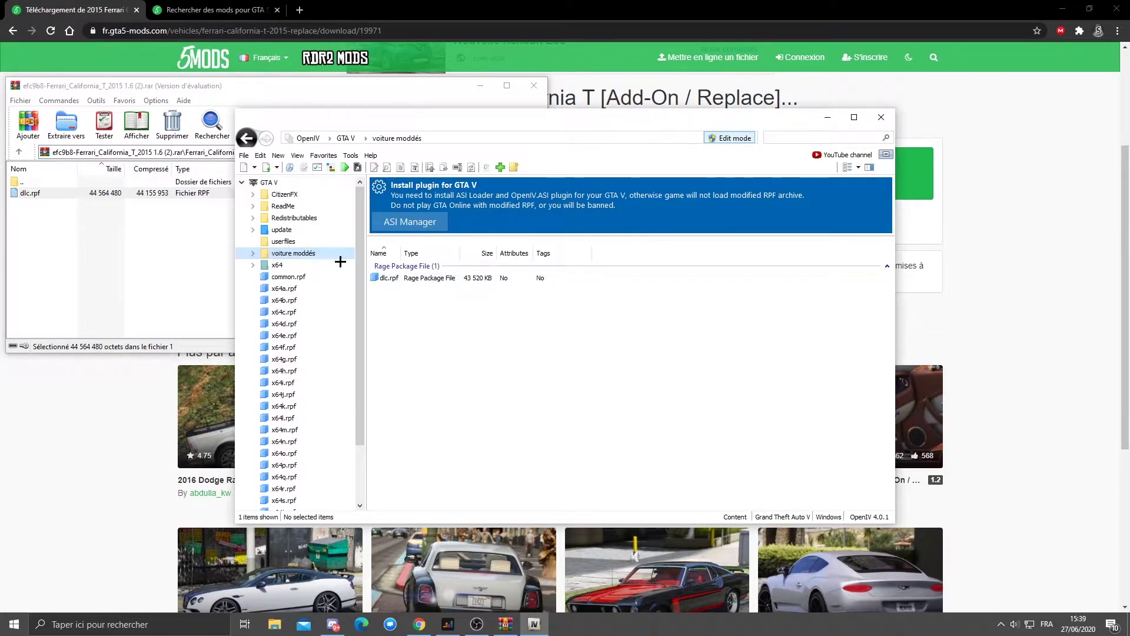
double_click(386, 277)
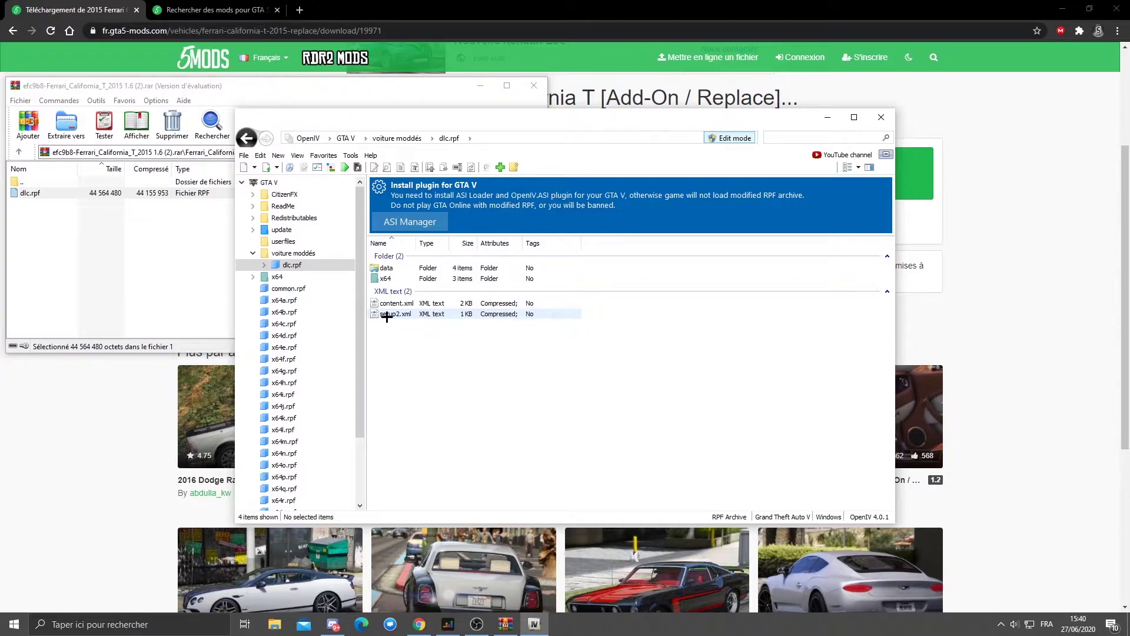
Minimize the browser and open the vehicule folder from the desktop in a window beside OpenIV
left_click(1063, 9)
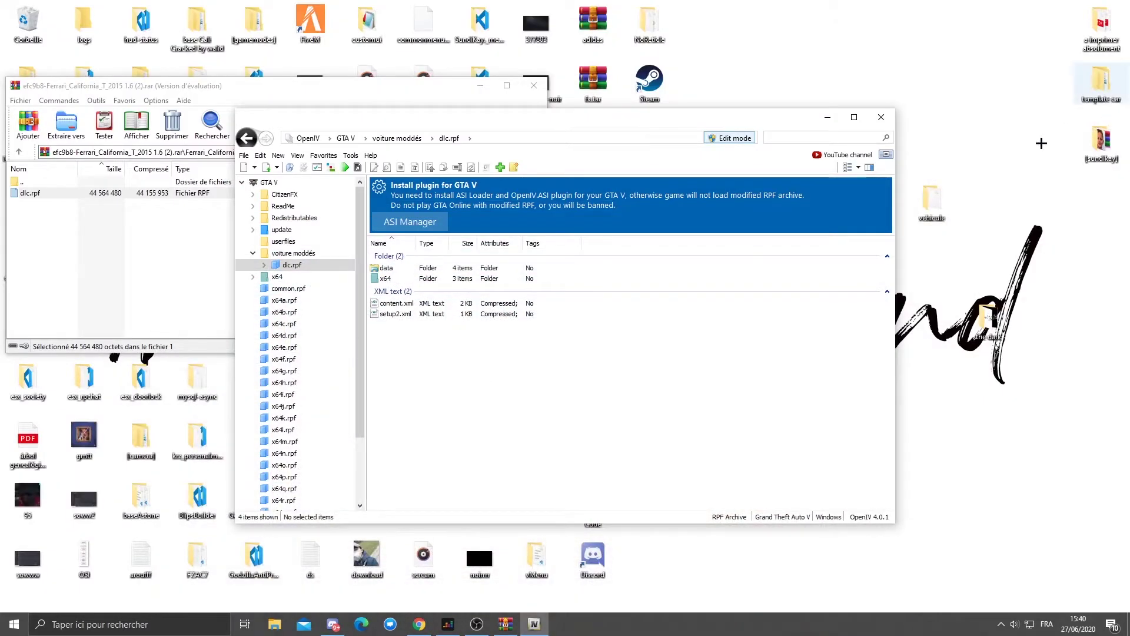
double_click(932, 199)
left_click_drag(696, 342, 684, 278)
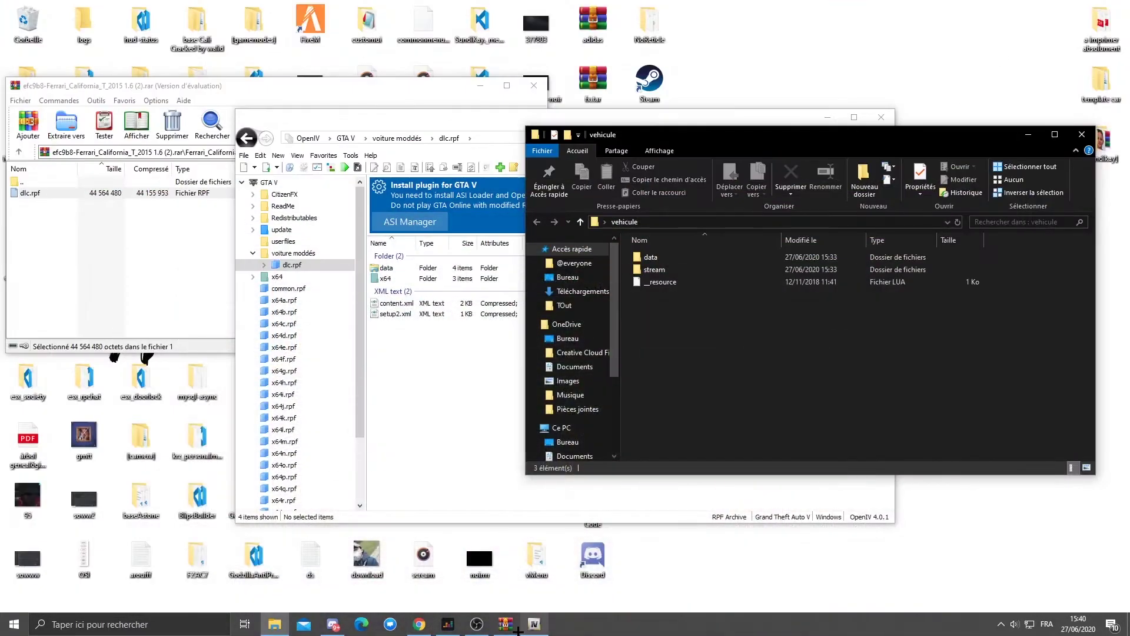
Open the data folder of dlc.rpf in OpenIV and select all its meta files, keeping the vehicule folder window in view
left_click(532, 625)
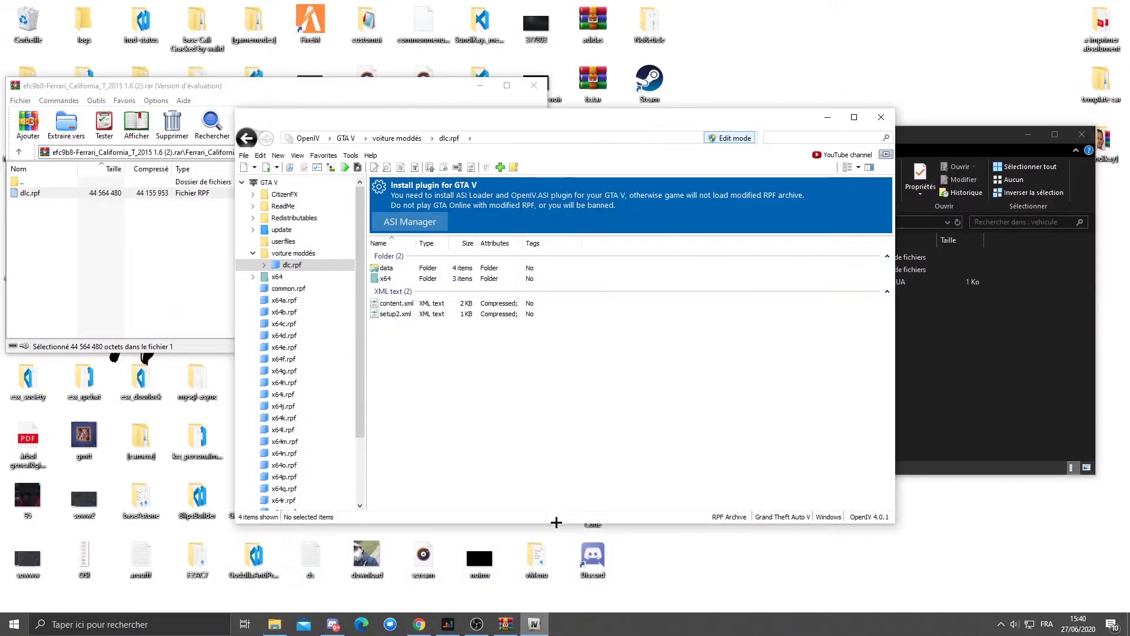
double_click(407, 270)
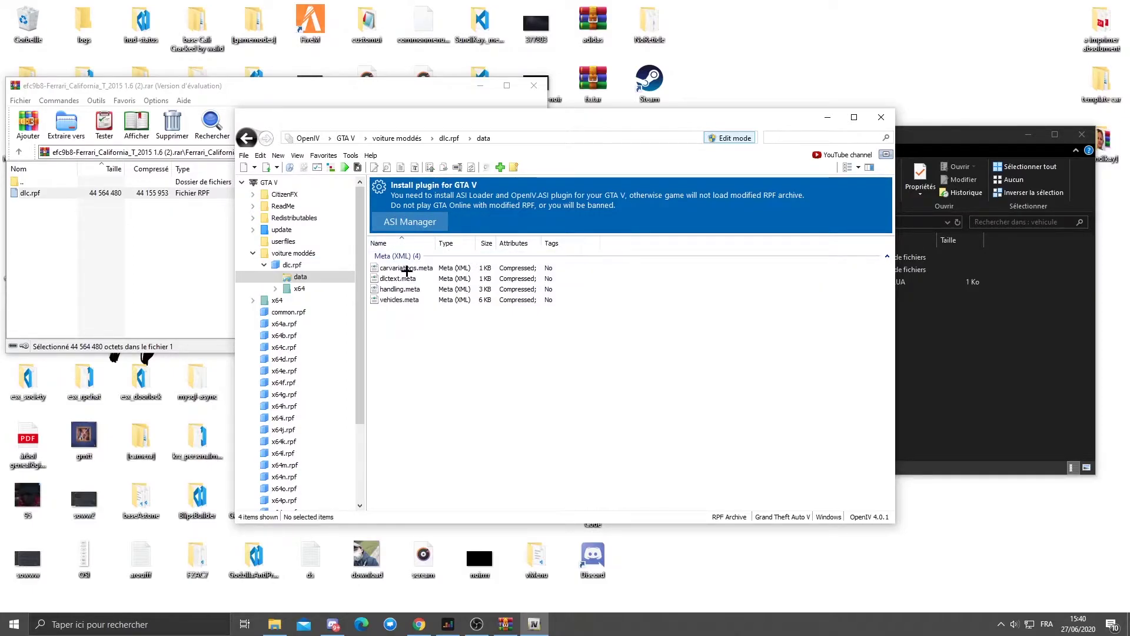
left_click_drag(643, 110, 639, 48)
left_click_drag(415, 286, 406, 198)
left_click_drag(813, 53, 521, 29)
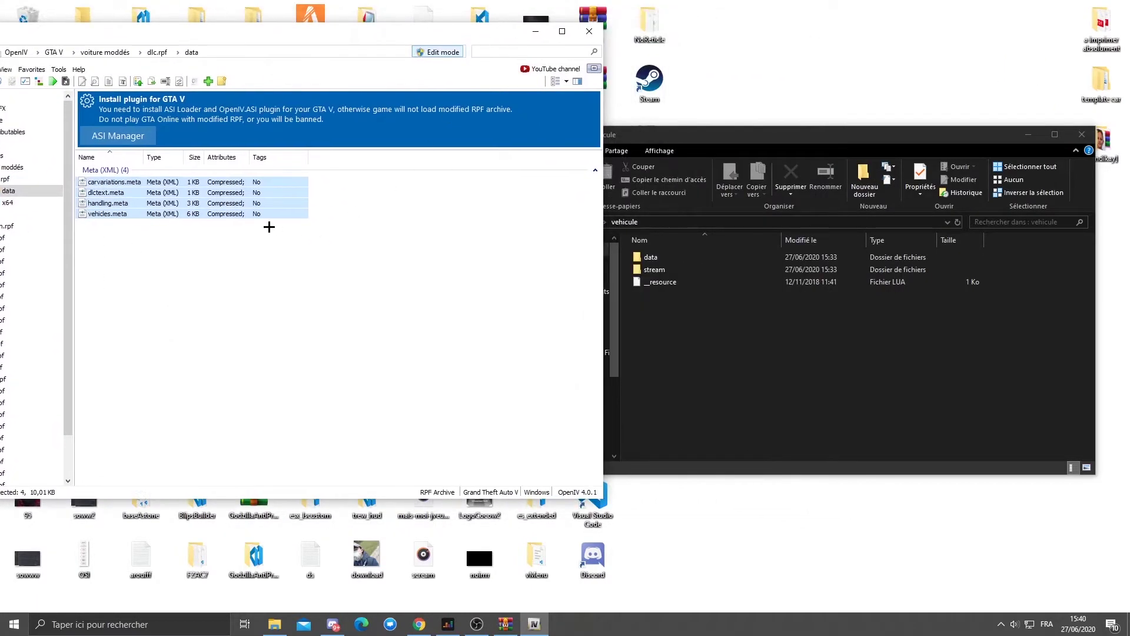
Open the data subfolder of the vehicule folder and delete all the files in it
double_click(658, 258)
left_click_drag(701, 362, 654, 217)
key("Delete")
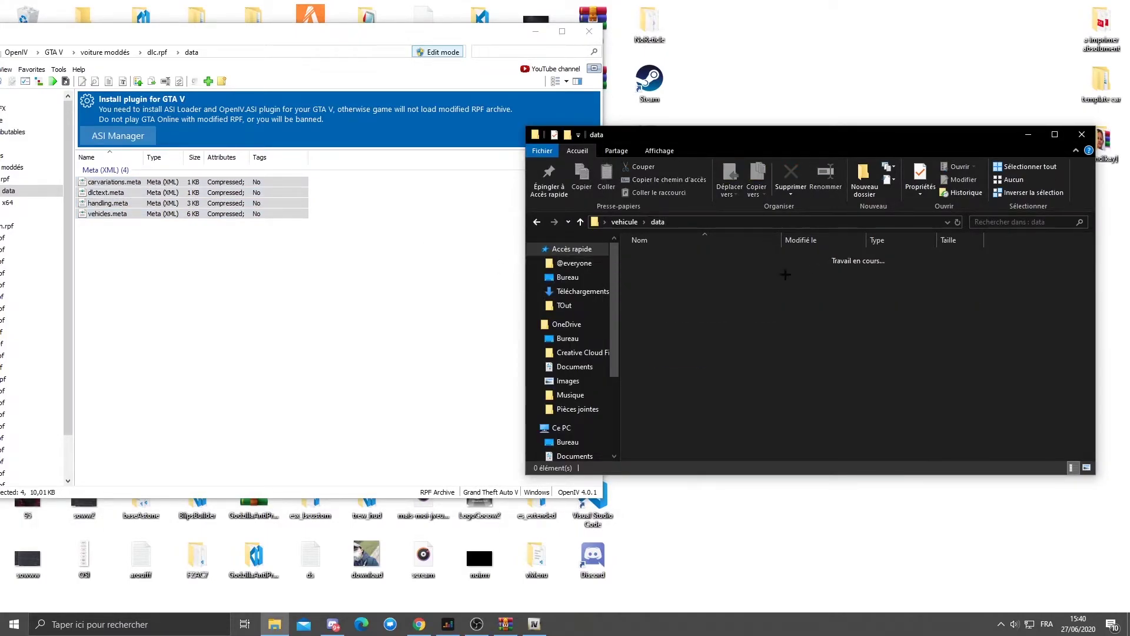
Copy the selected meta files from OpenIV into the vehicule data folder and delete the dlctext copy there
left_click(108, 227)
left_click_drag(108, 228, 727, 288)
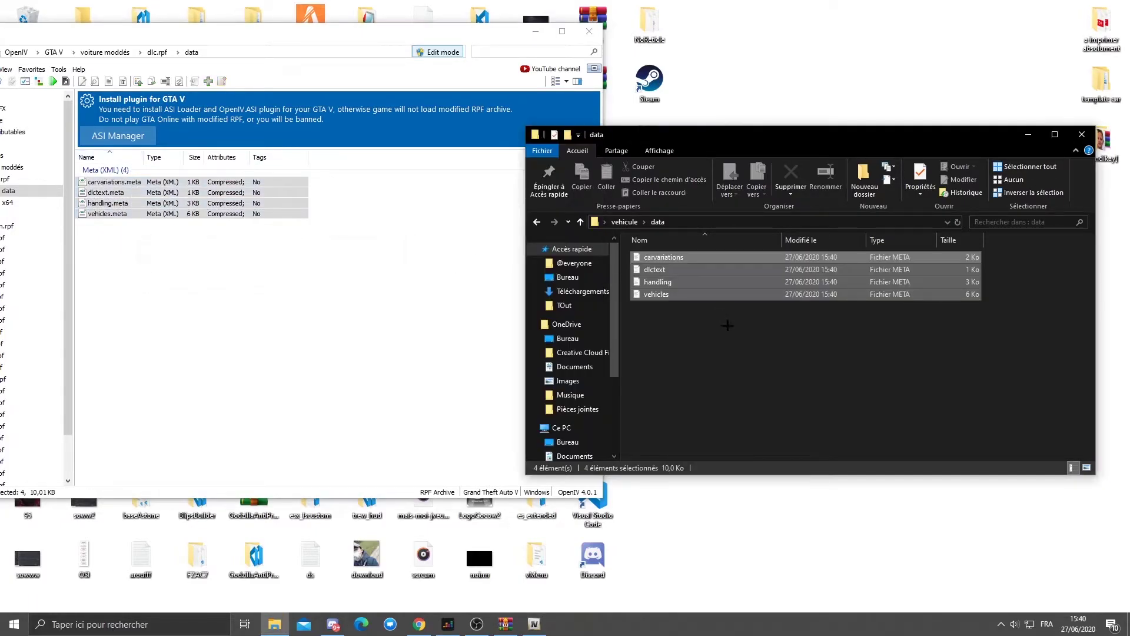
left_click(657, 269)
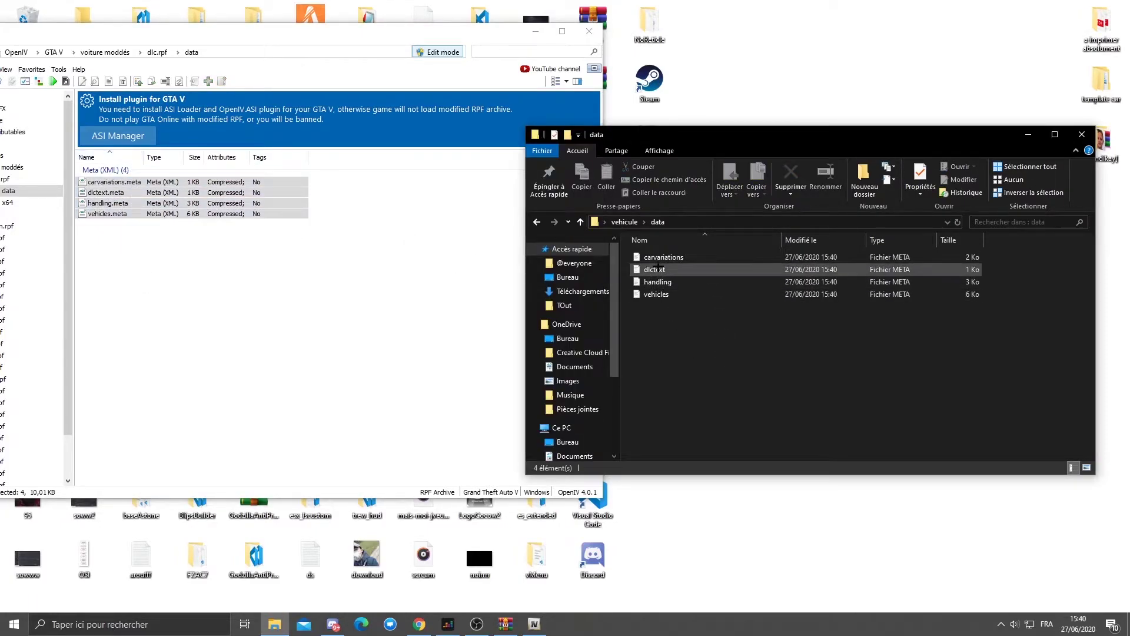
key("Delete")
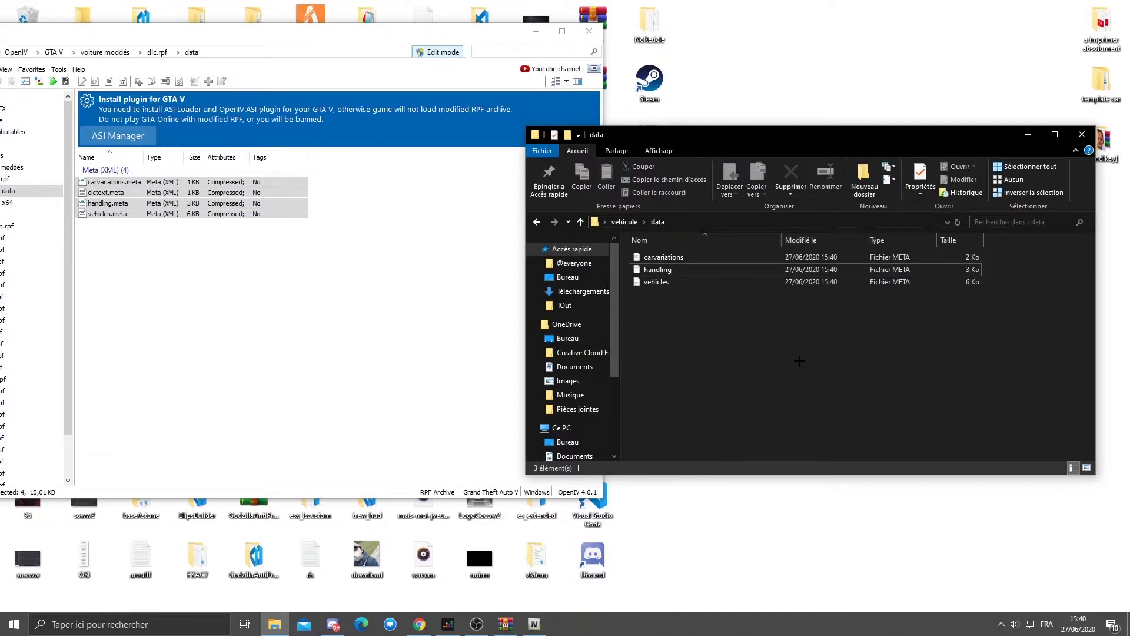
left_click(681, 258)
left_click(671, 269)
left_click(665, 282)
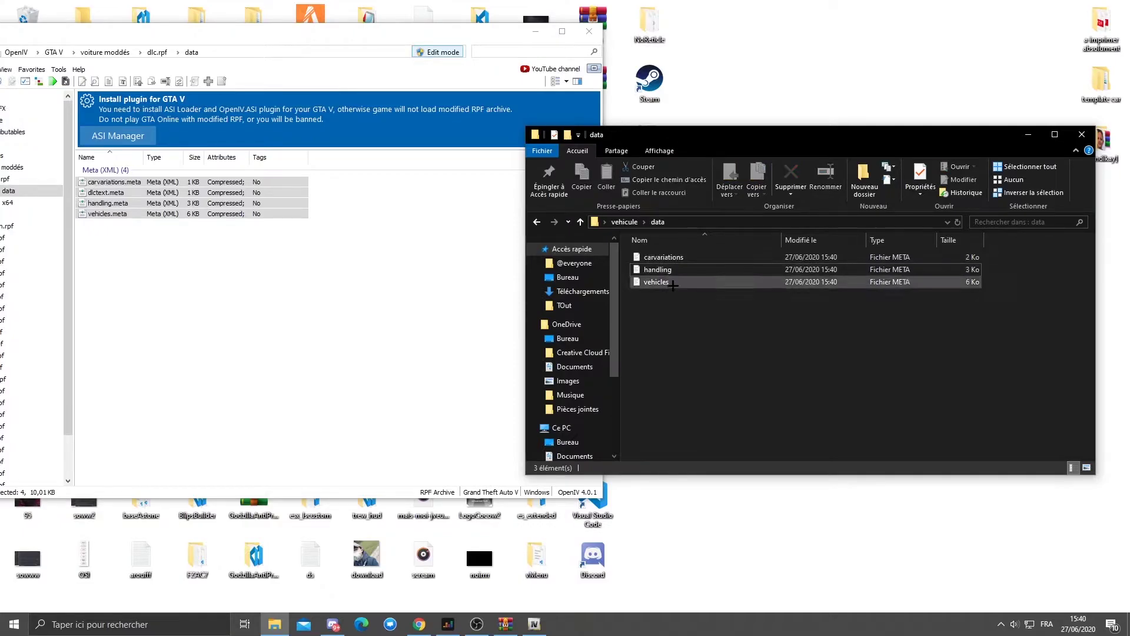
left_click(636, 316)
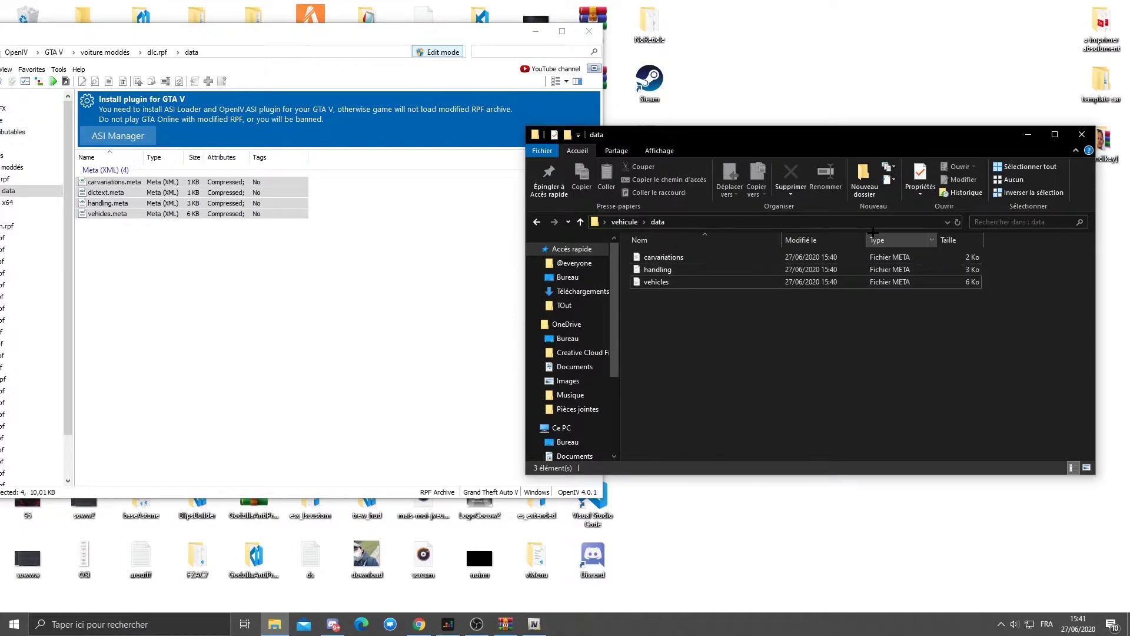
Return to the vehicule folder and open vehicles.rpf inside the x64 folder of dlc.rpf in OpenIV
left_click(624, 221)
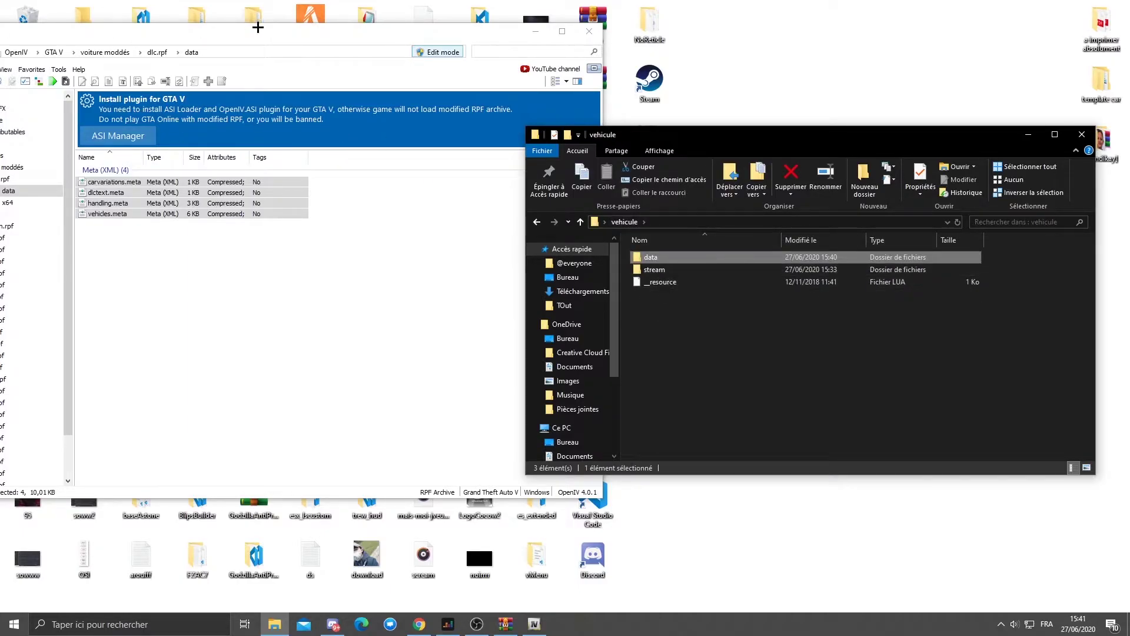
left_click_drag(317, 30, 496, 25)
left_click(133, 48)
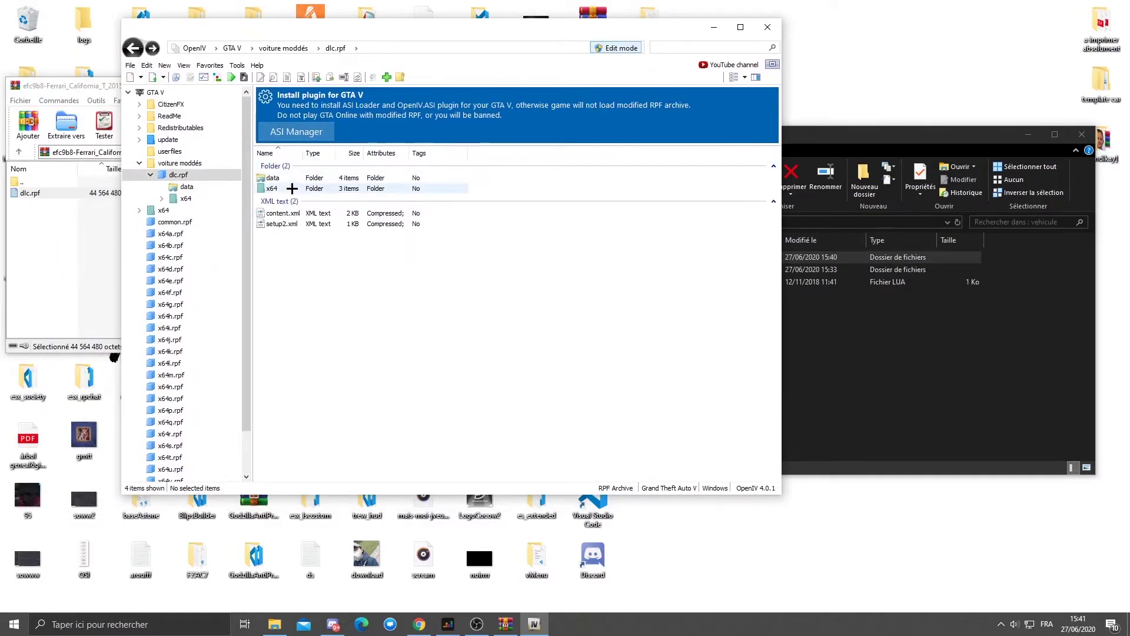
double_click(303, 188)
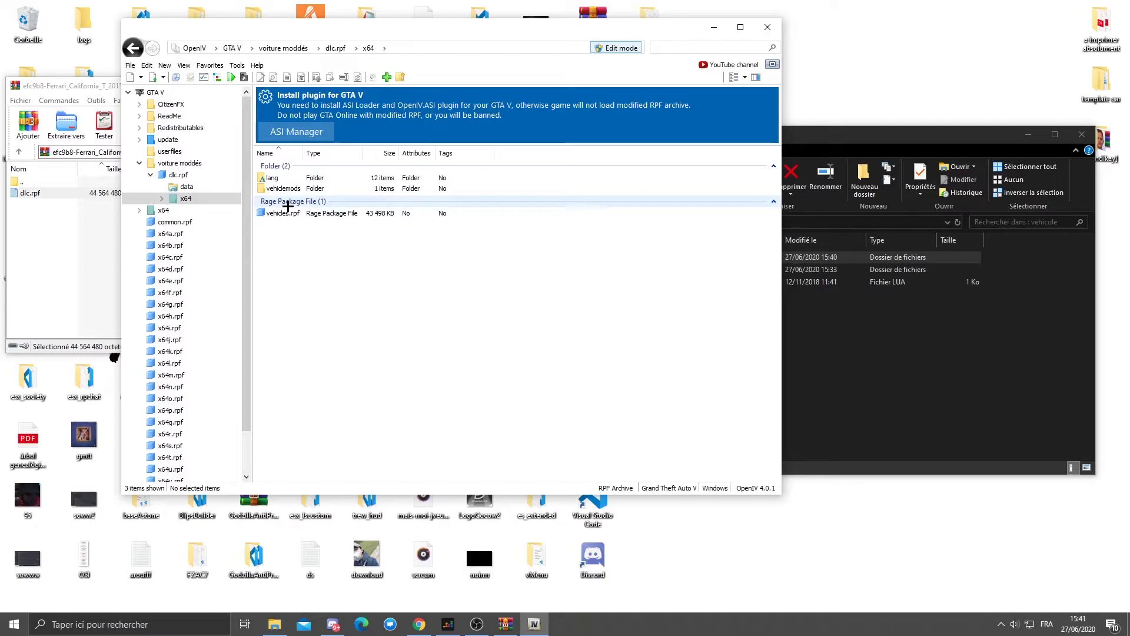
double_click(279, 213)
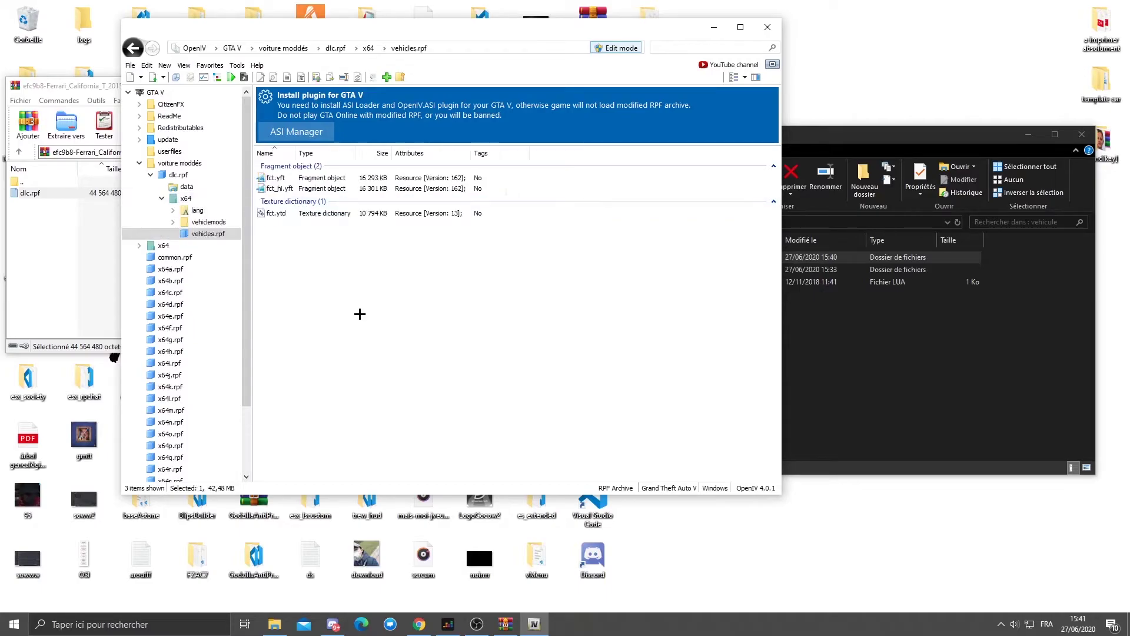
left_click_drag(664, 29, 527, 35)
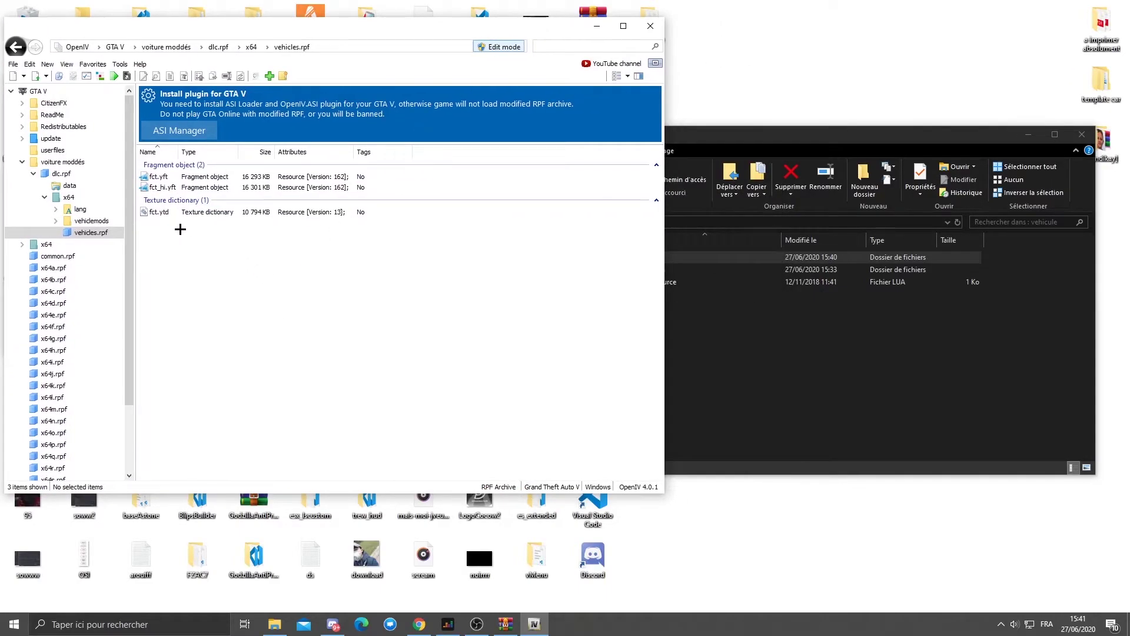
left_click(170, 213)
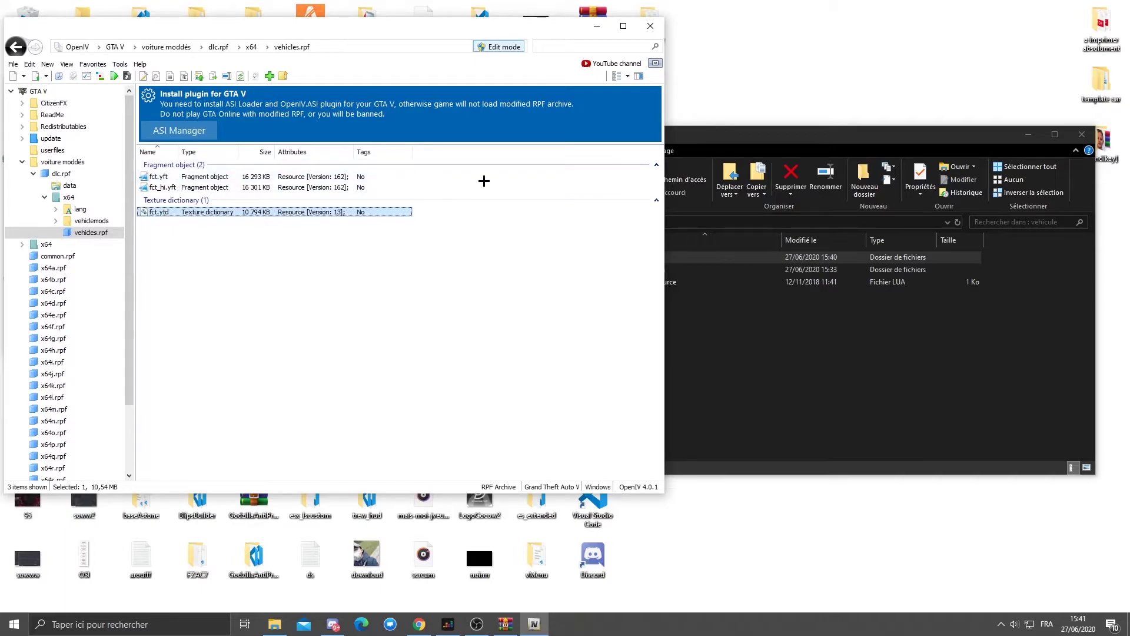
Open the stream subfolder of the vehicule folder and delete all the files in it
left_click(942, 138)
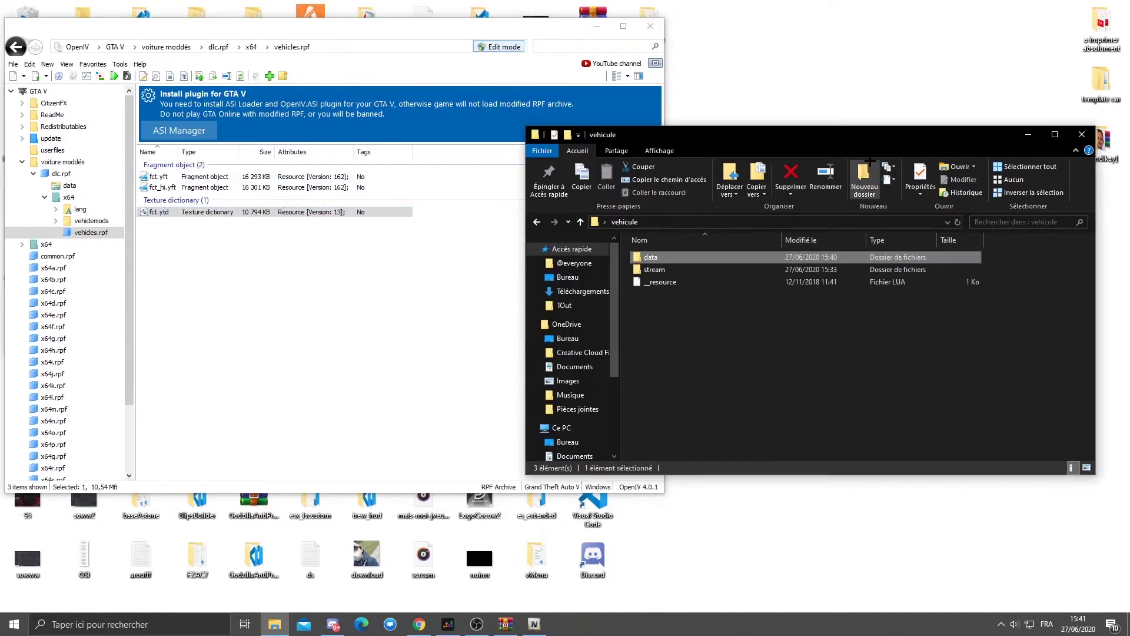
left_click(661, 270)
double_click(660, 271)
left_click_drag(708, 332, 680, 235)
key("Delete")
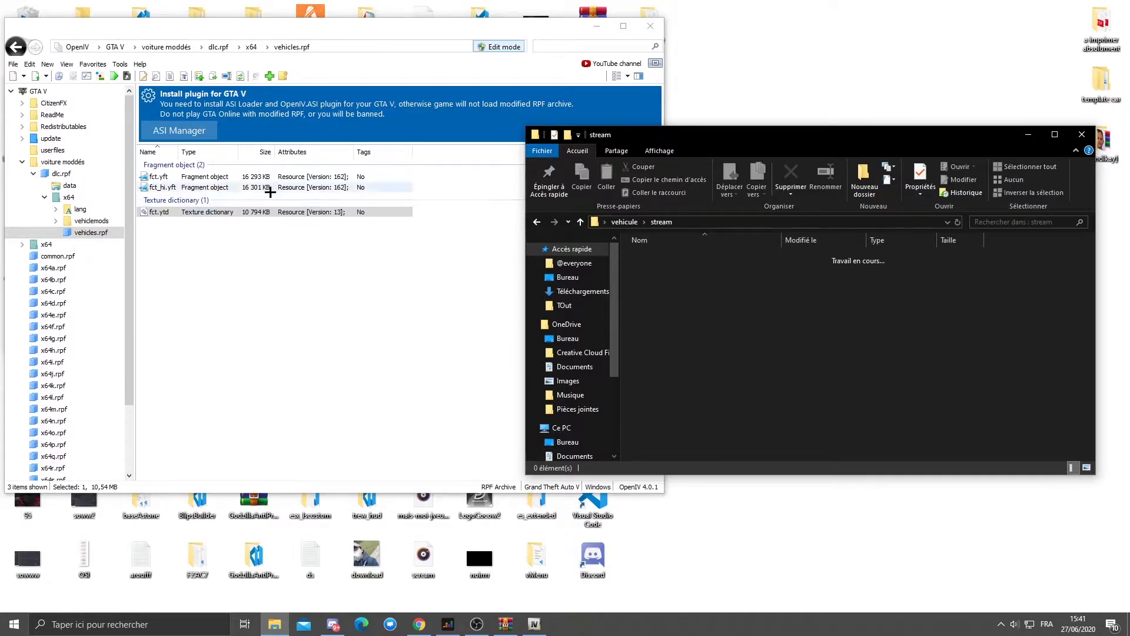
Copy fct.yft, fct_hi.yft and fct.ytd from vehicles.rpf in OpenIV into the vehicule stream folder
left_click(295, 303)
left_click_drag(295, 302, 226, 187)
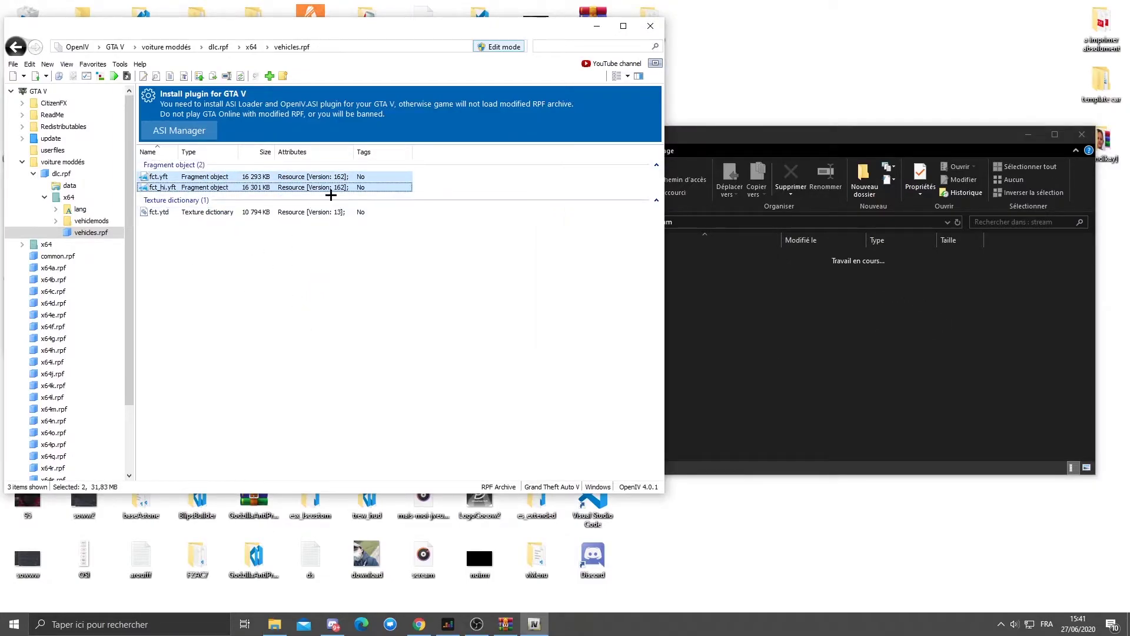
left_click(321, 302)
left_click_drag(287, 169, 286, 169)
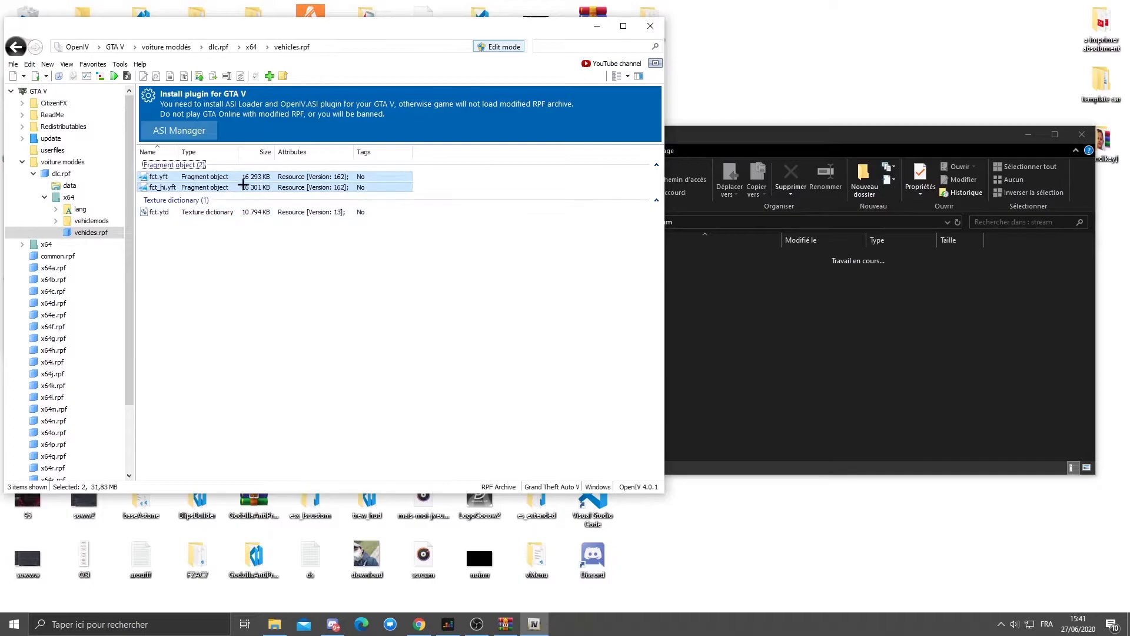
left_click(377, 247)
left_click_drag(423, 172, 320, 232)
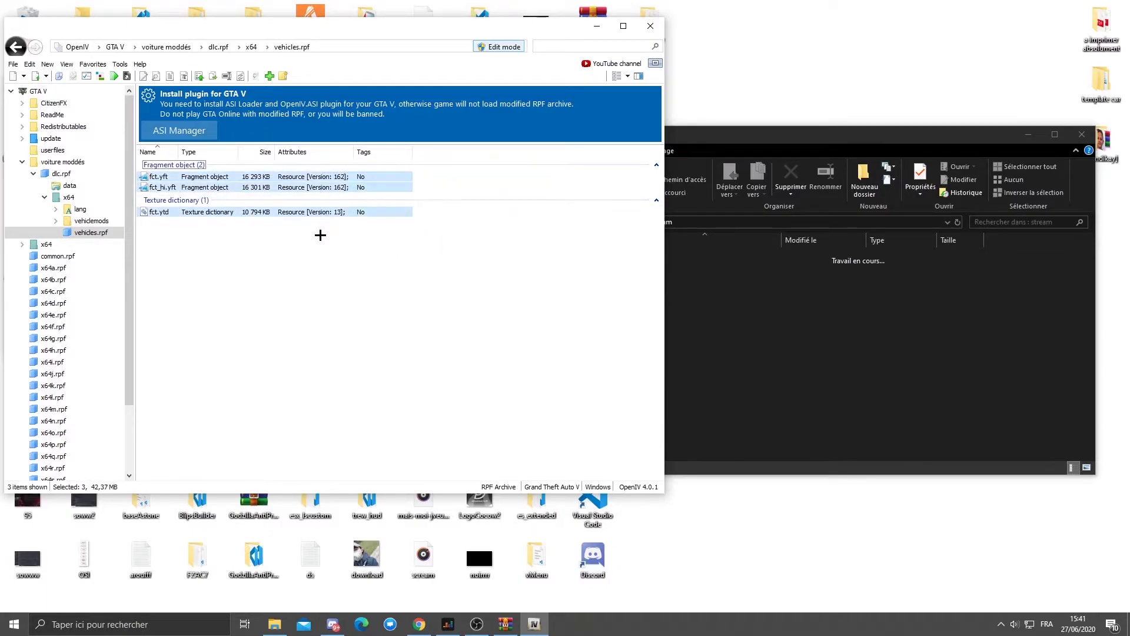
left_click_drag(355, 186, 885, 361)
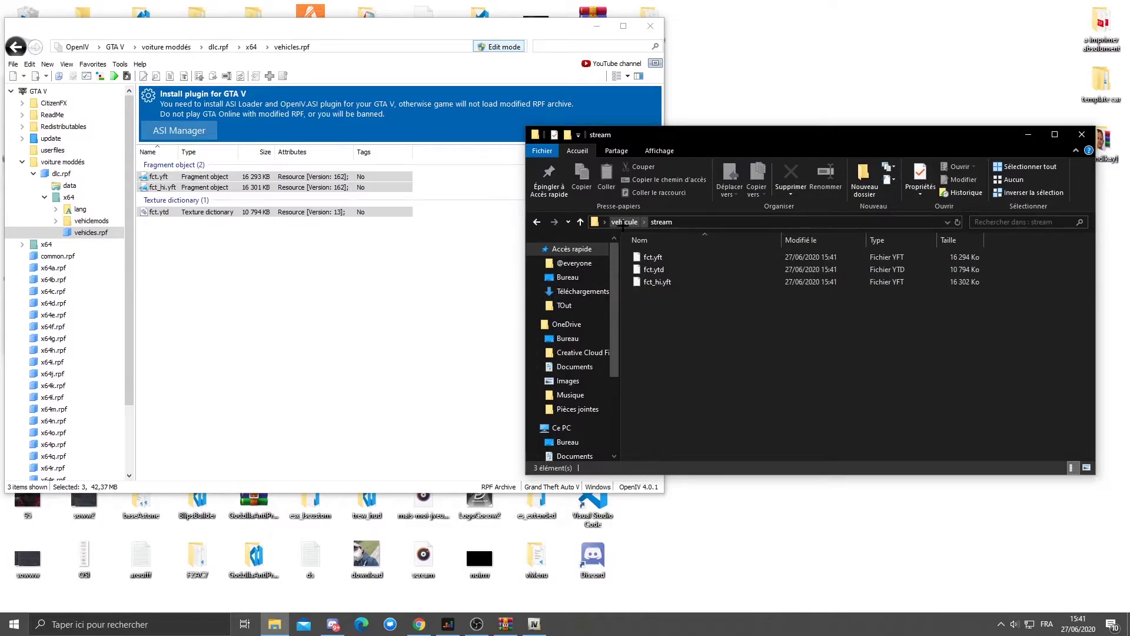
Return to the top level of the vehicule folder, then close OpenIV and the folder window
left_click(624, 222)
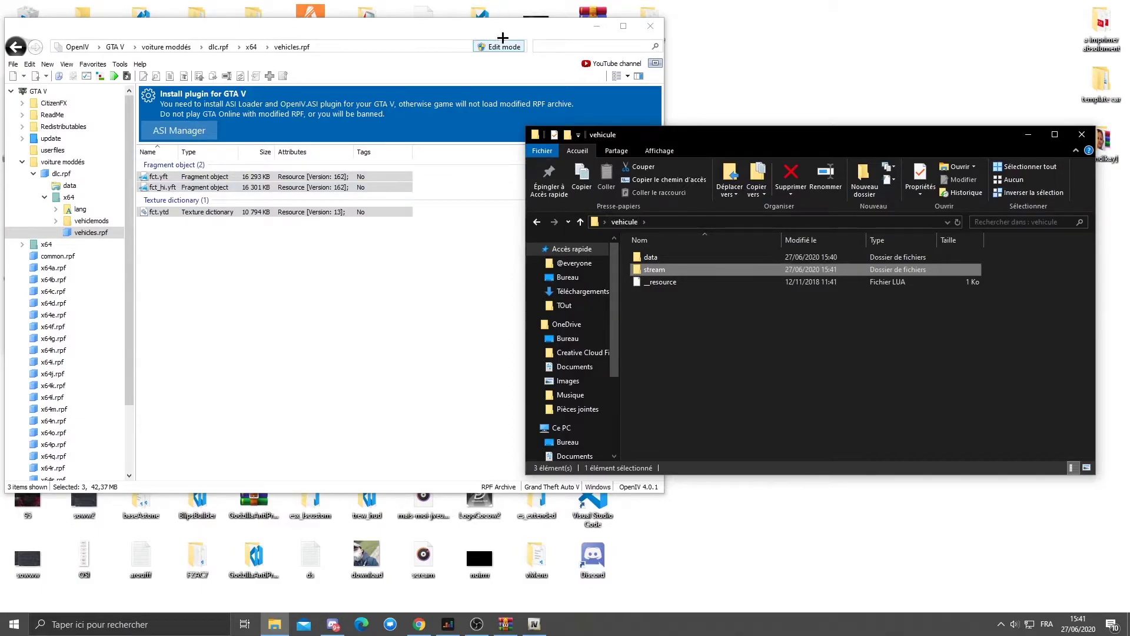
left_click(560, 37)
left_click(651, 25)
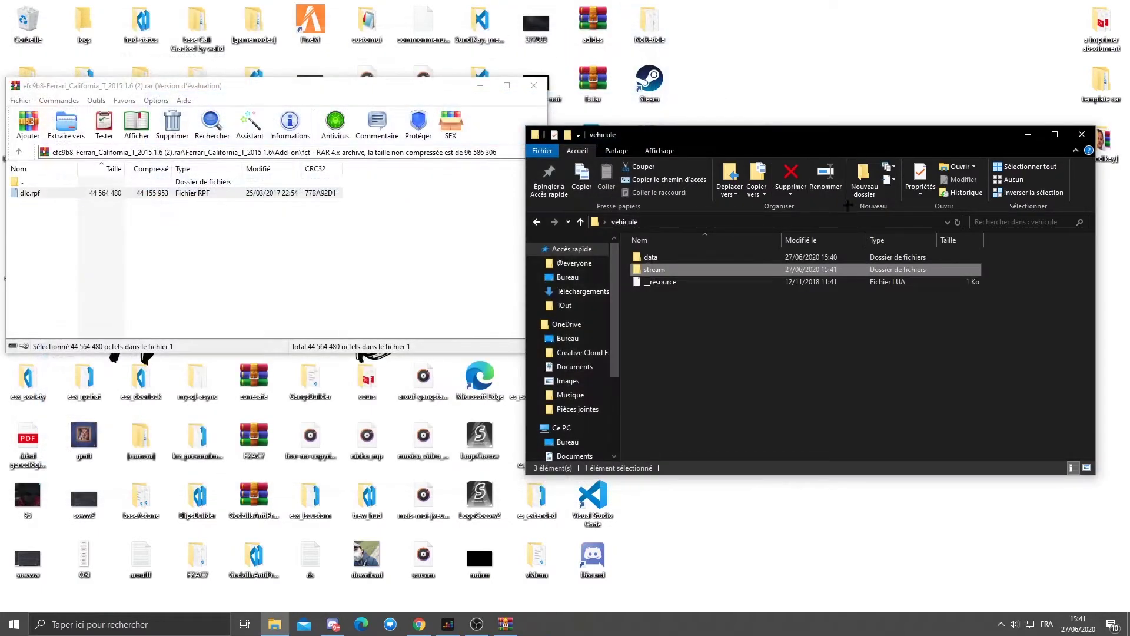
left_click(1081, 134)
Rename the vehicule folder on the desktop as ferrari
left_click(929, 206)
right_click(932, 207)
left_click(950, 459)
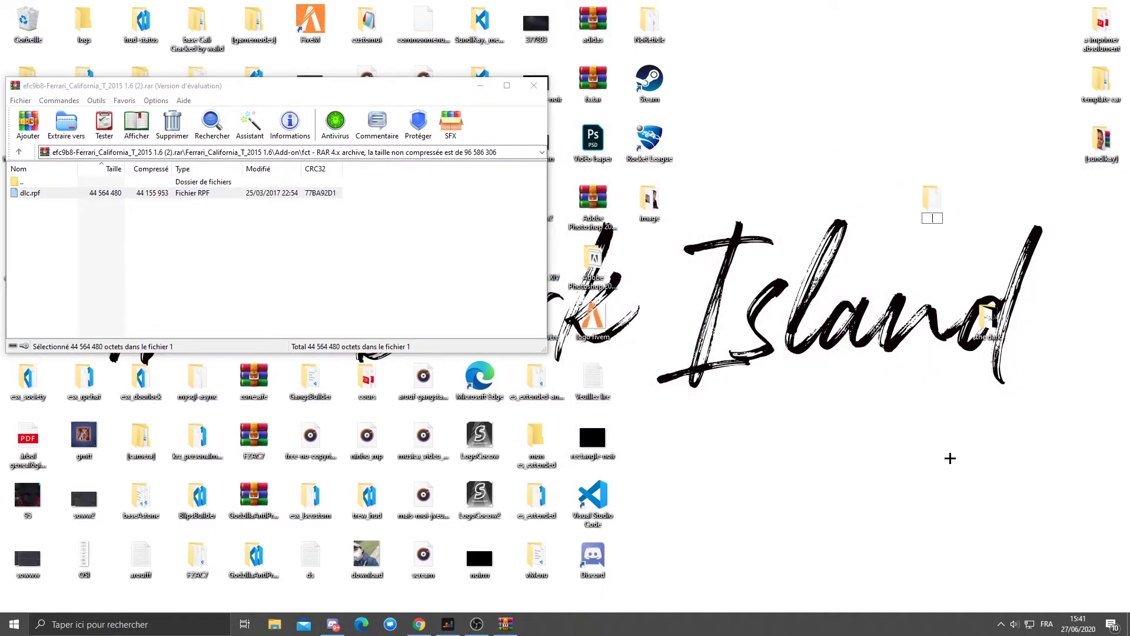
type("farrari")
key("Return")
right_click(931, 207)
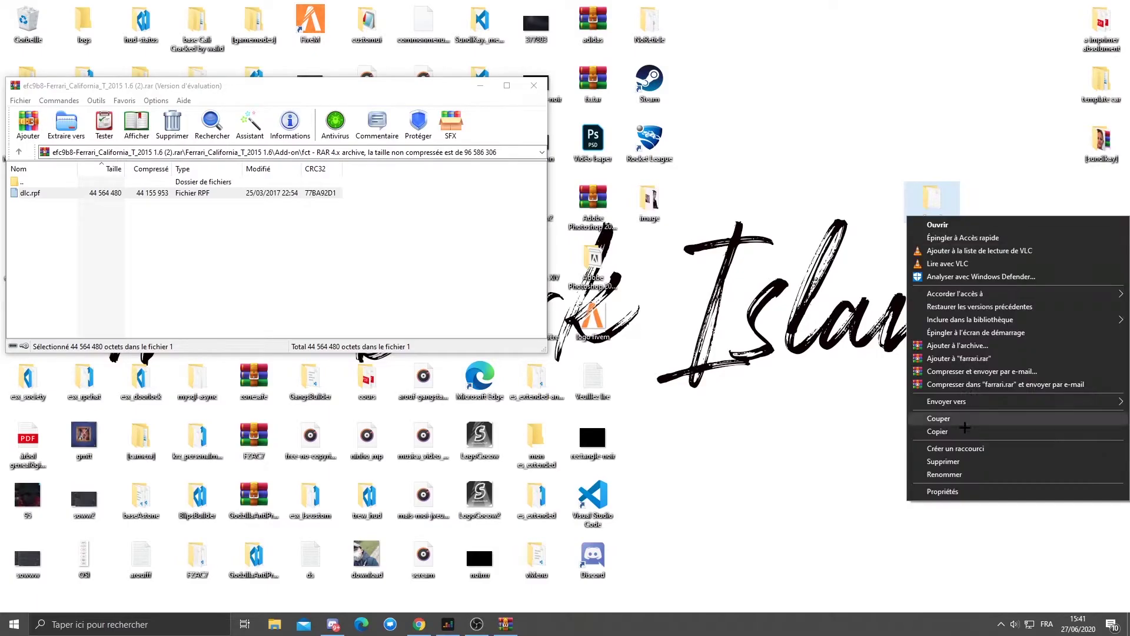
left_click(950, 475)
left_click(931, 219)
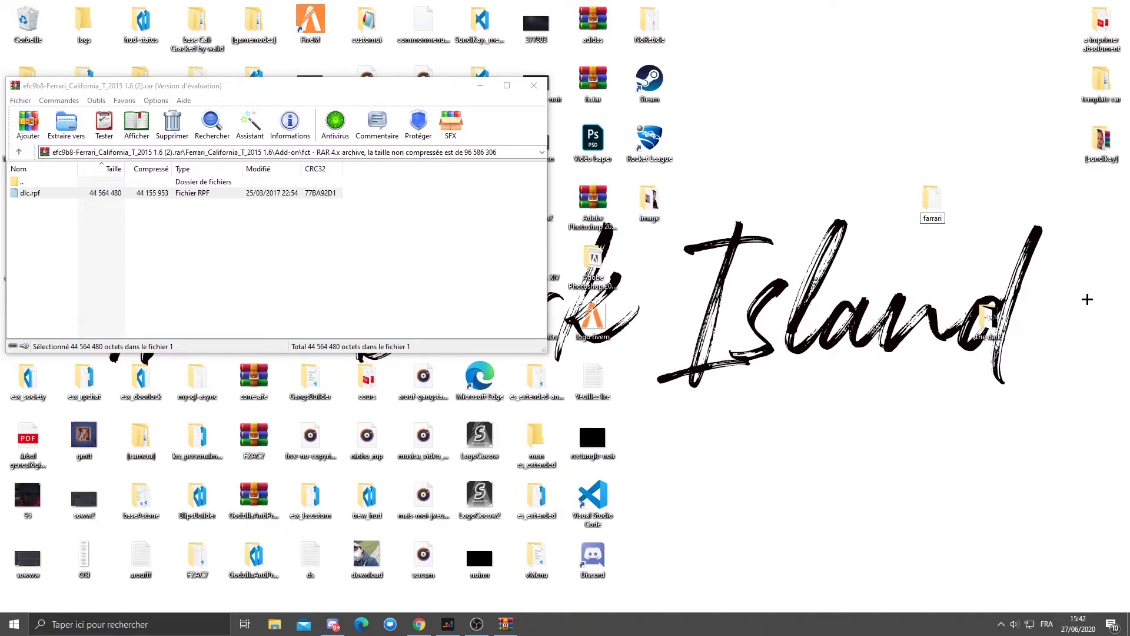
type("e")
key("Return")
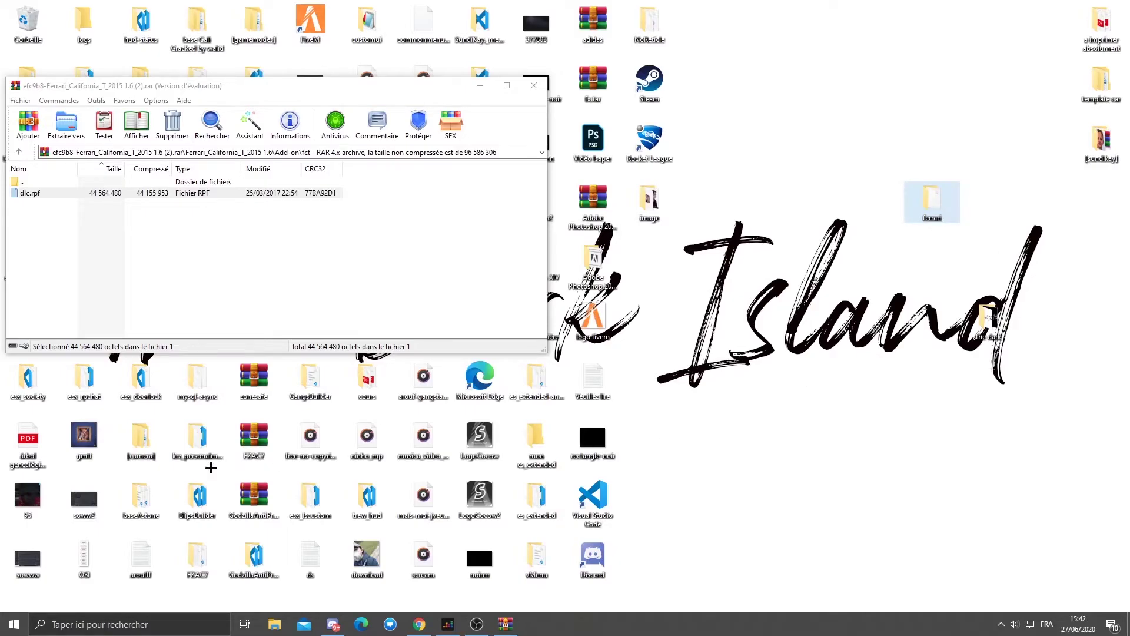
Launch WinSCP and connect to the saved monservv session, entering the account password
left_click(86, 630)
type("win")
key("Return")
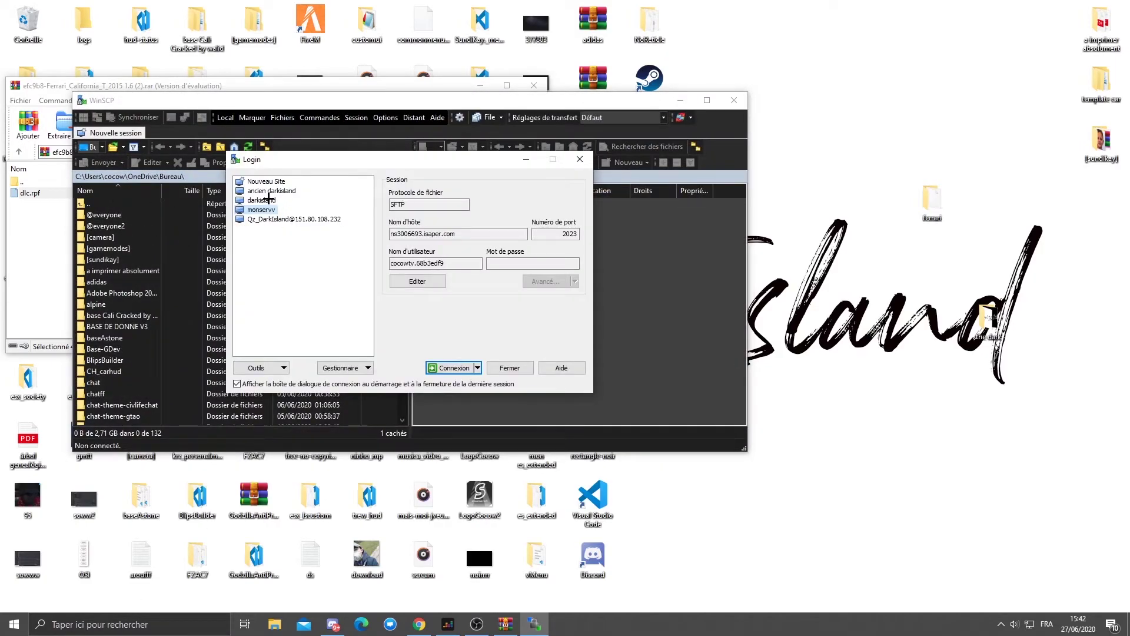
left_click(454, 366)
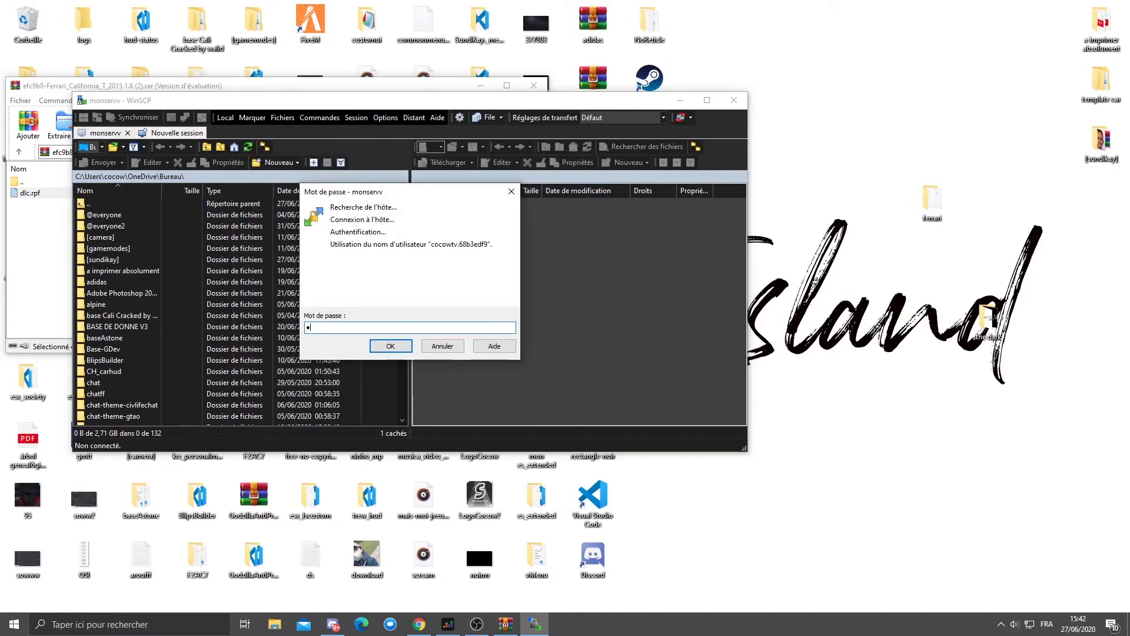
type("••••••••")
key("Return")
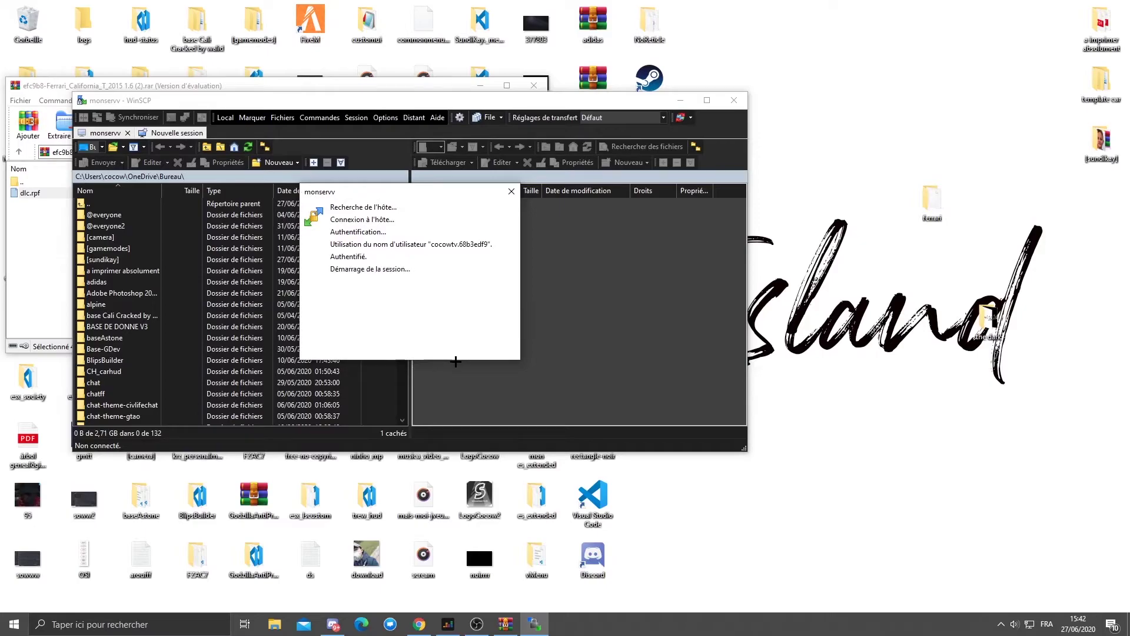
Open the [Voiture] folder inside the server's resources directory
double_click(425, 203)
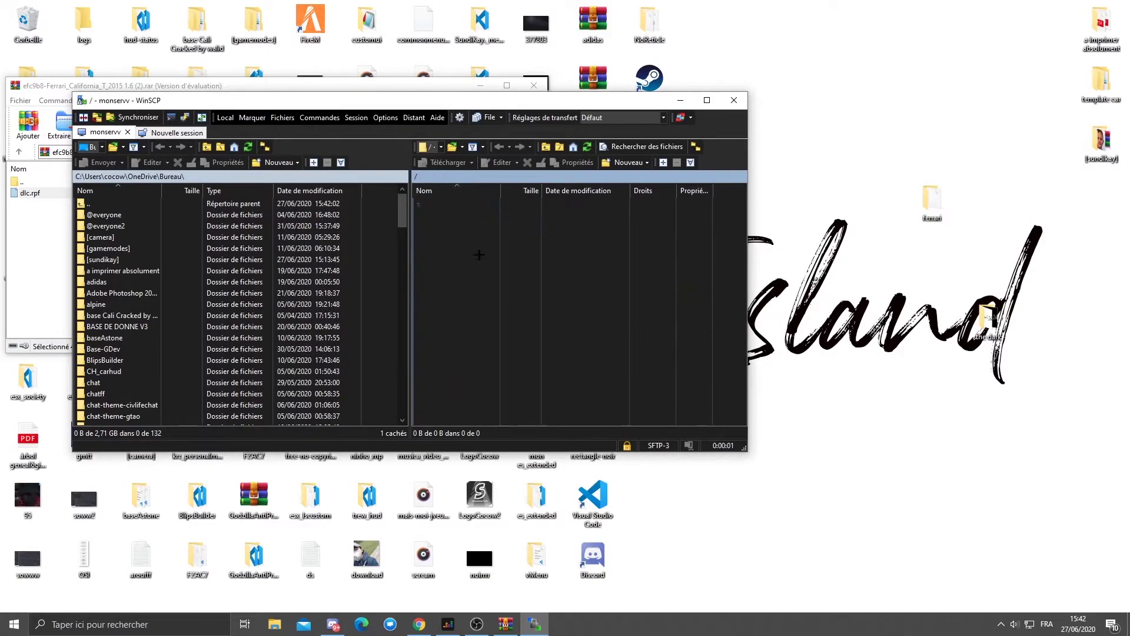
double_click(449, 249)
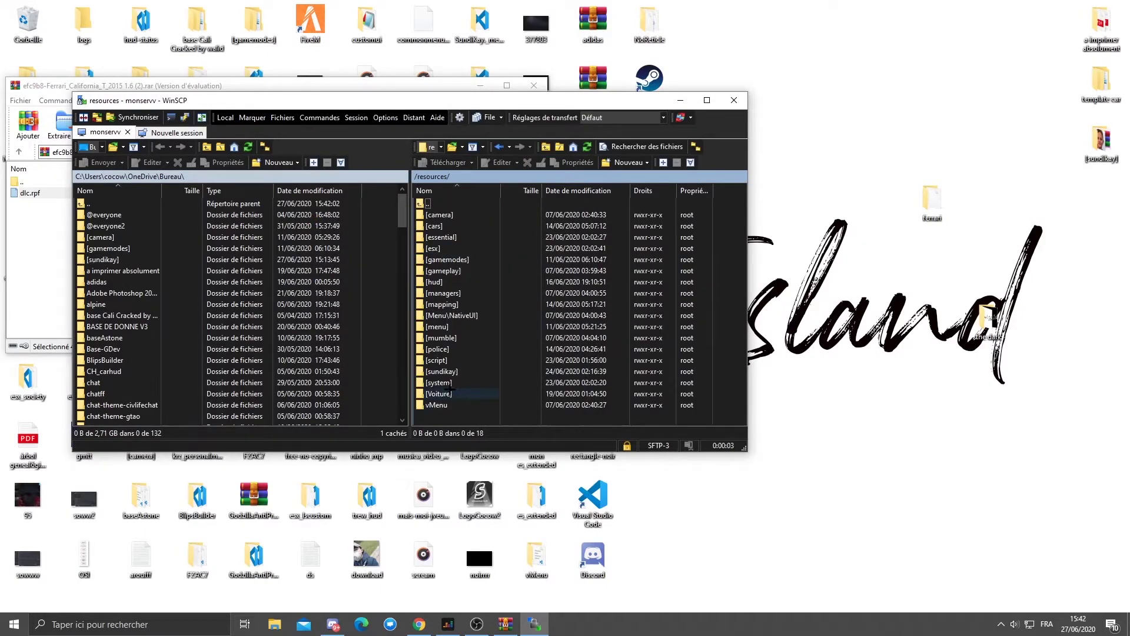
double_click(443, 393)
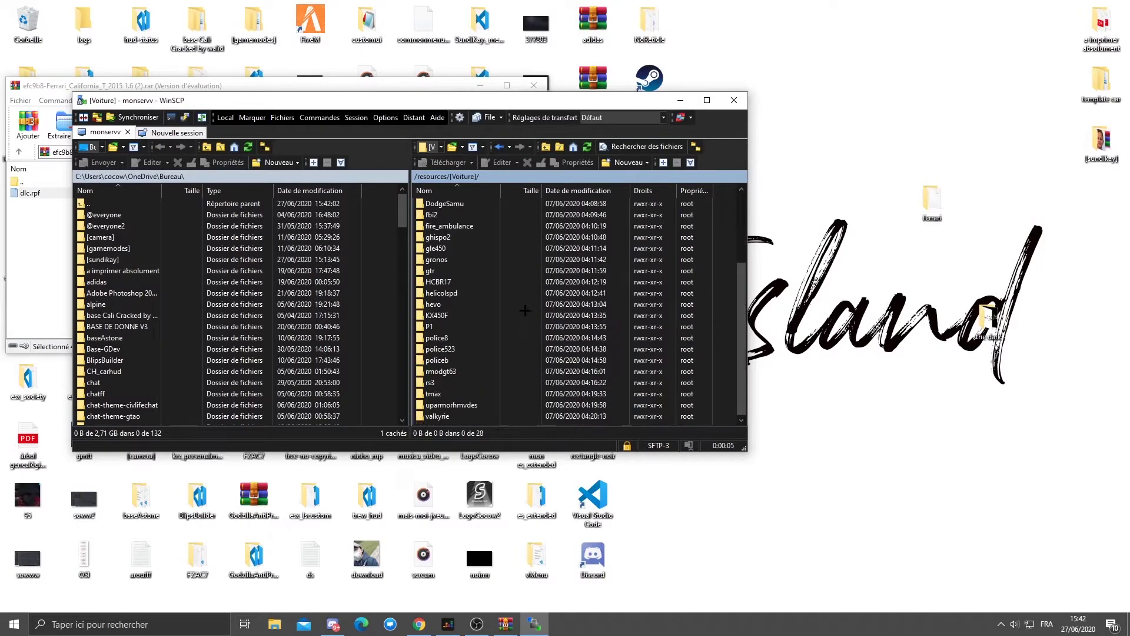
Upload the ferrari folder from the desktop into the server's [Voiture] folder and maximize the WinSCP window
left_click(707, 100)
left_click_drag(747, 470, 813, 522)
left_click(1088, 6)
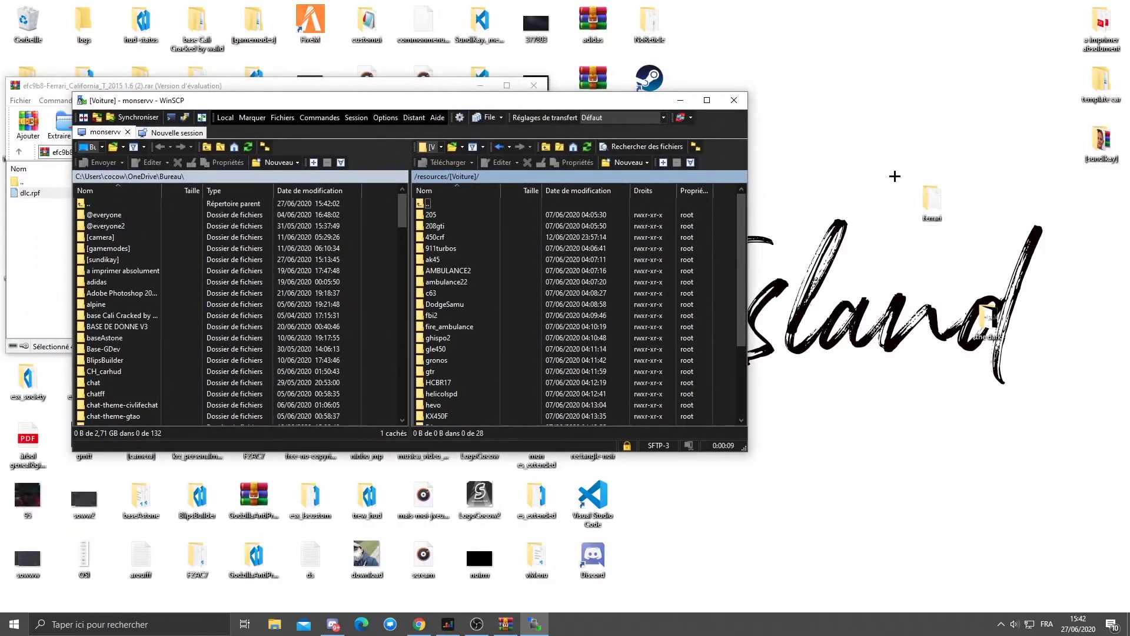
left_click(932, 203)
scroll(505, 294, "down", 3)
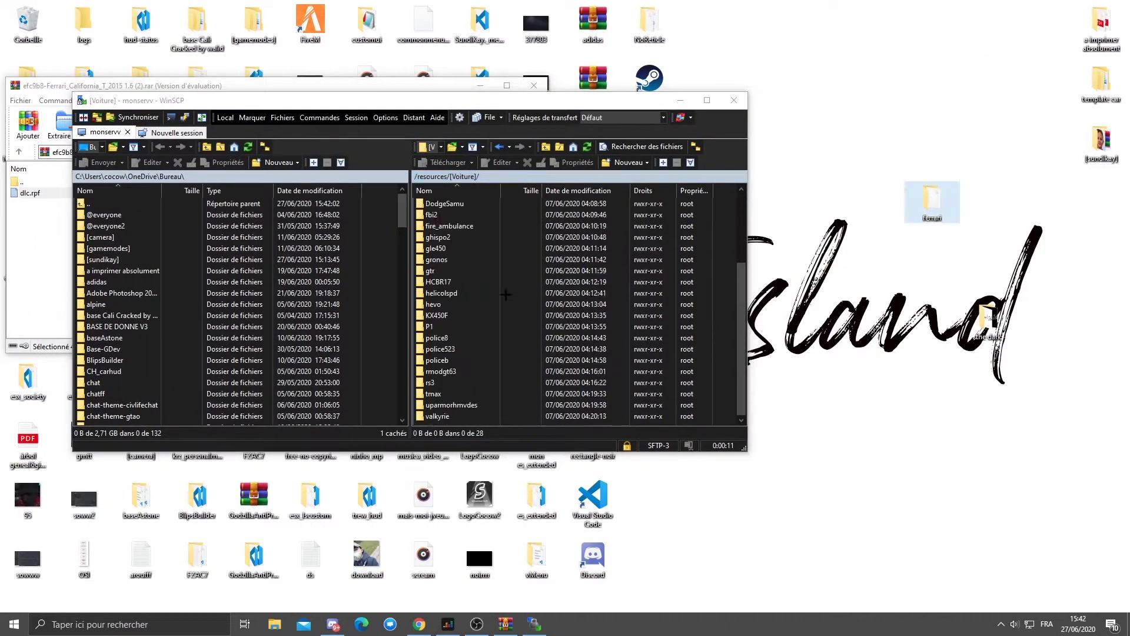
left_click_drag(933, 202, 436, 429)
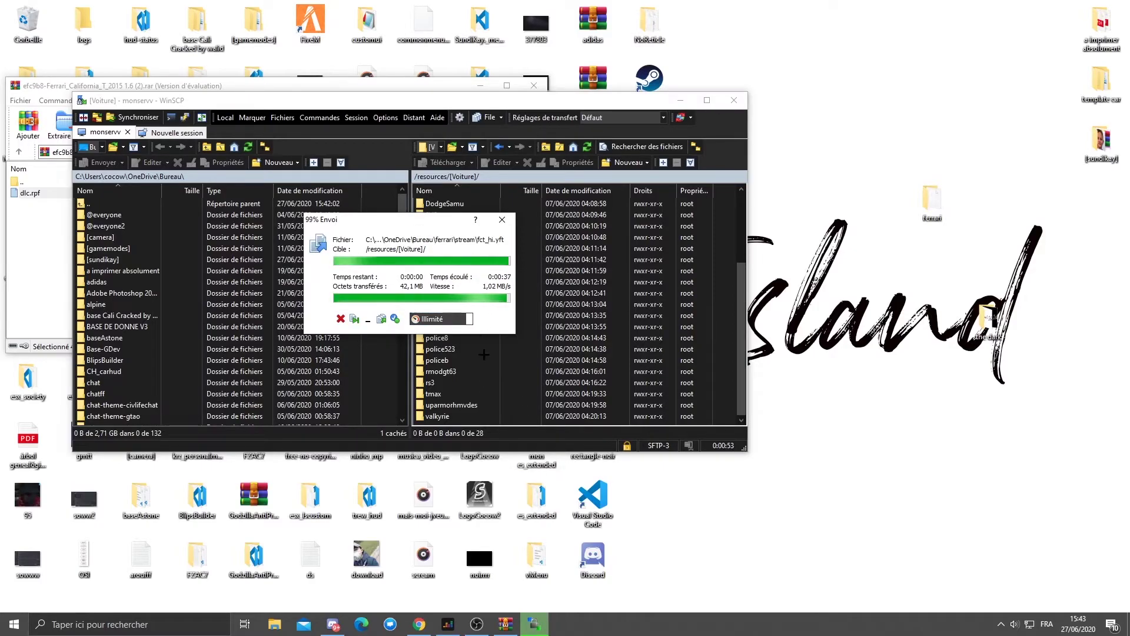
left_click(708, 98)
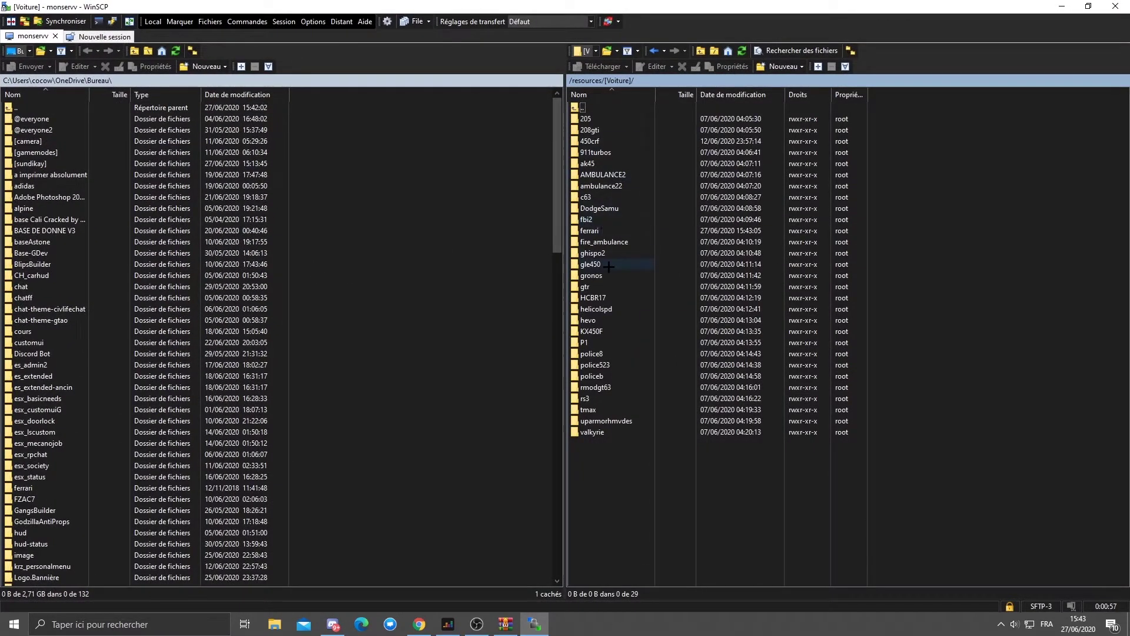
Look inside the uploaded ferrari folder on the server, return to [Voiture] and check the folder's exact name
double_click(607, 232)
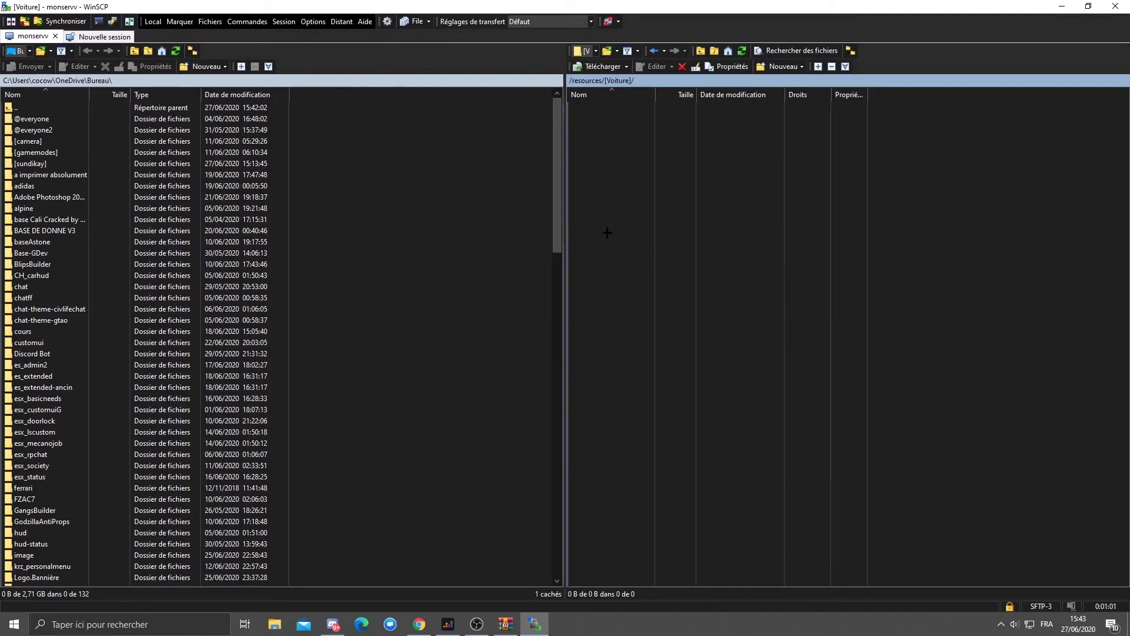
double_click(605, 110)
right_click(606, 226)
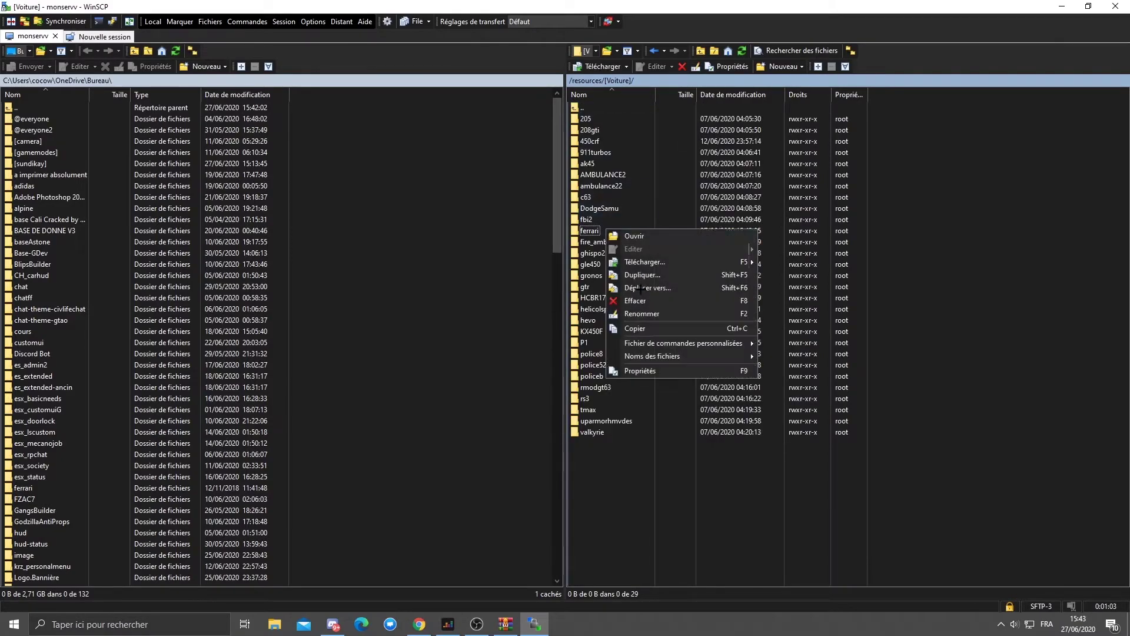
left_click(654, 315)
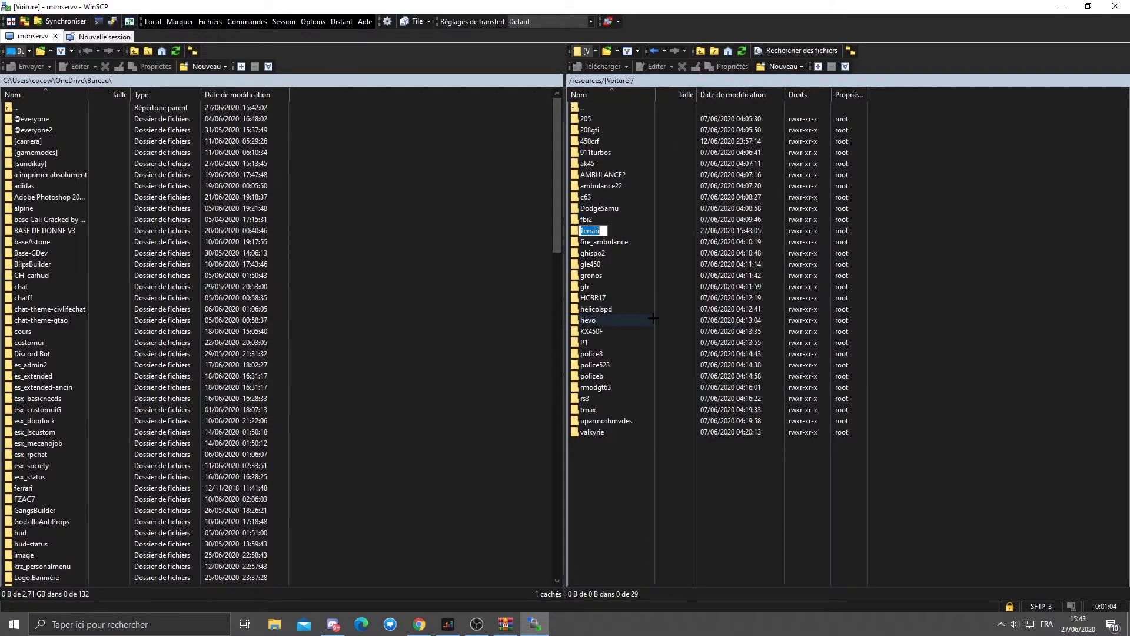
Go up to the server's root directory and open server.cfg for editing
double_click(607, 112)
double_click(607, 112)
left_click(603, 216)
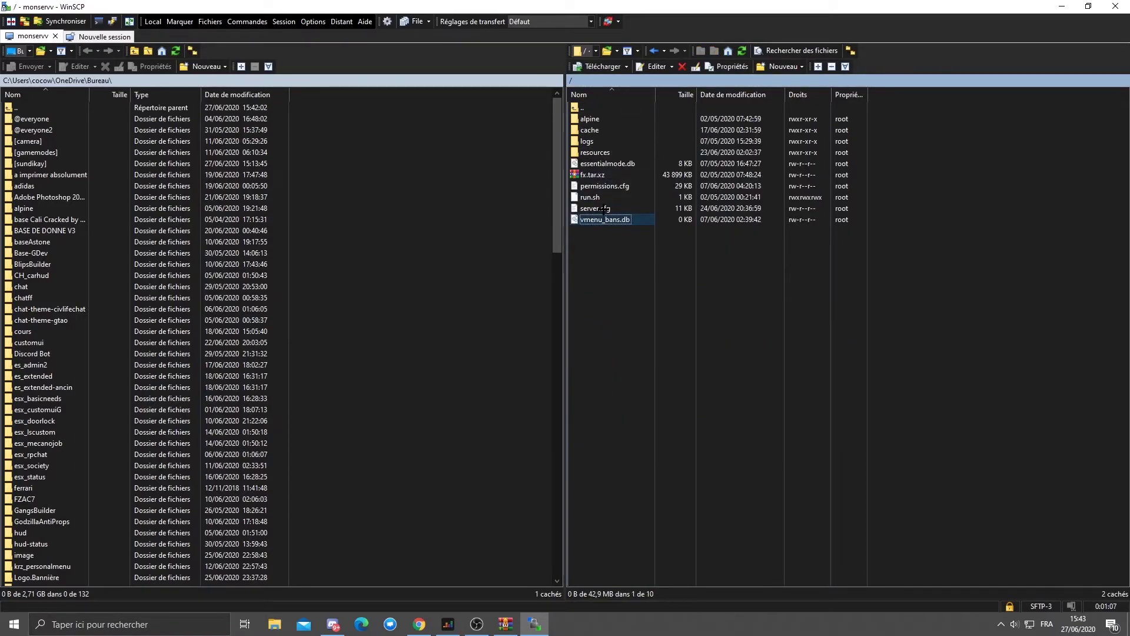
double_click(621, 209)
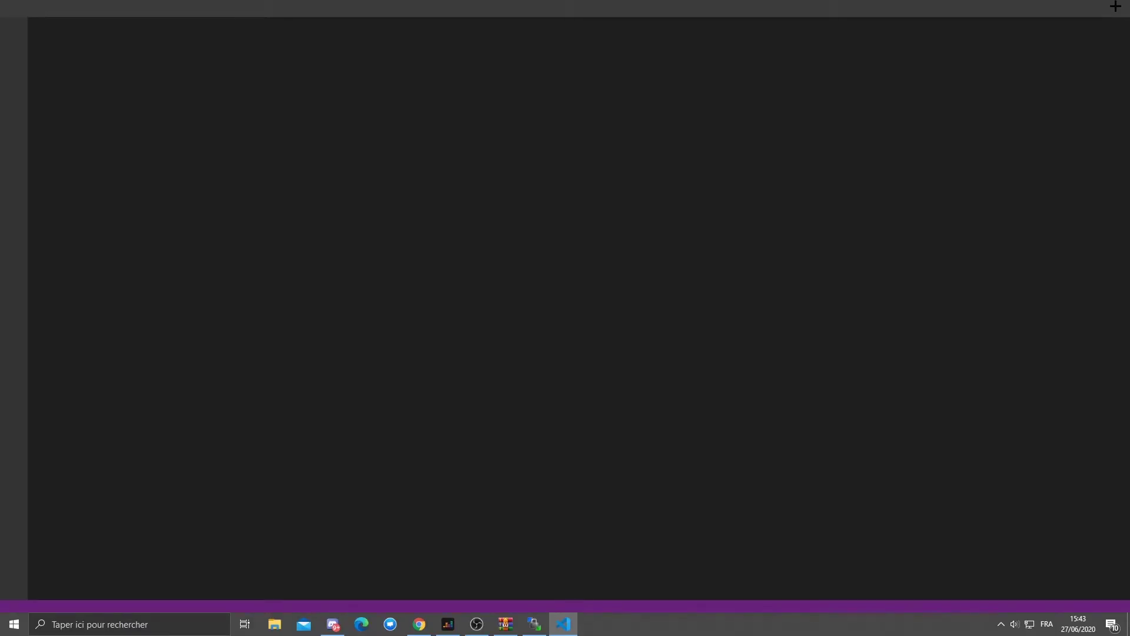
left_click(1115, 6)
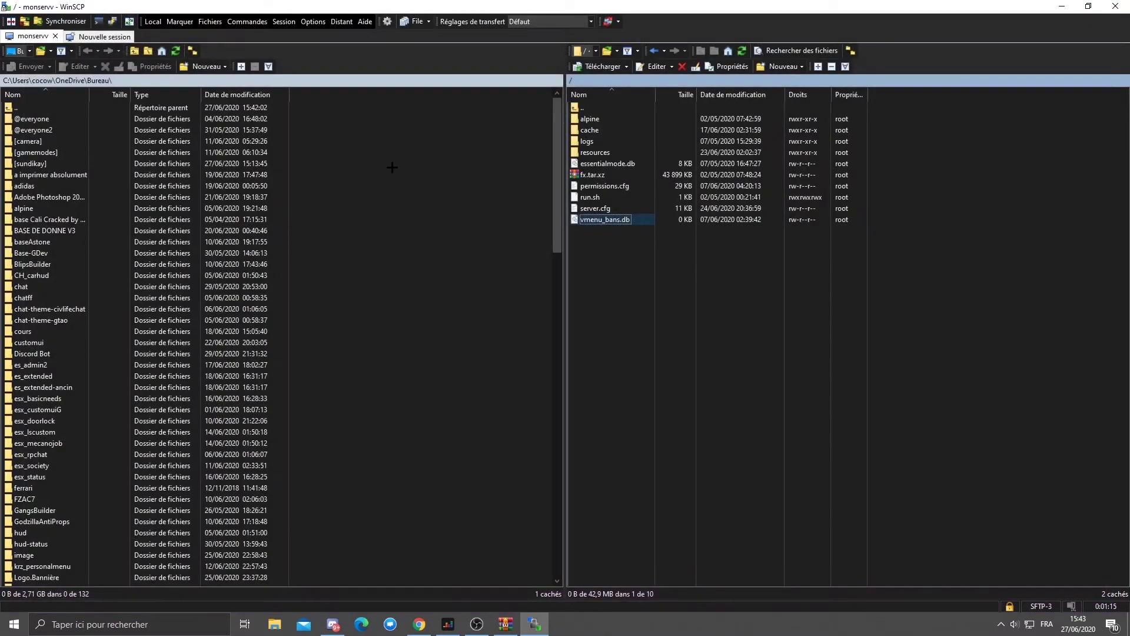
double_click(612, 209)
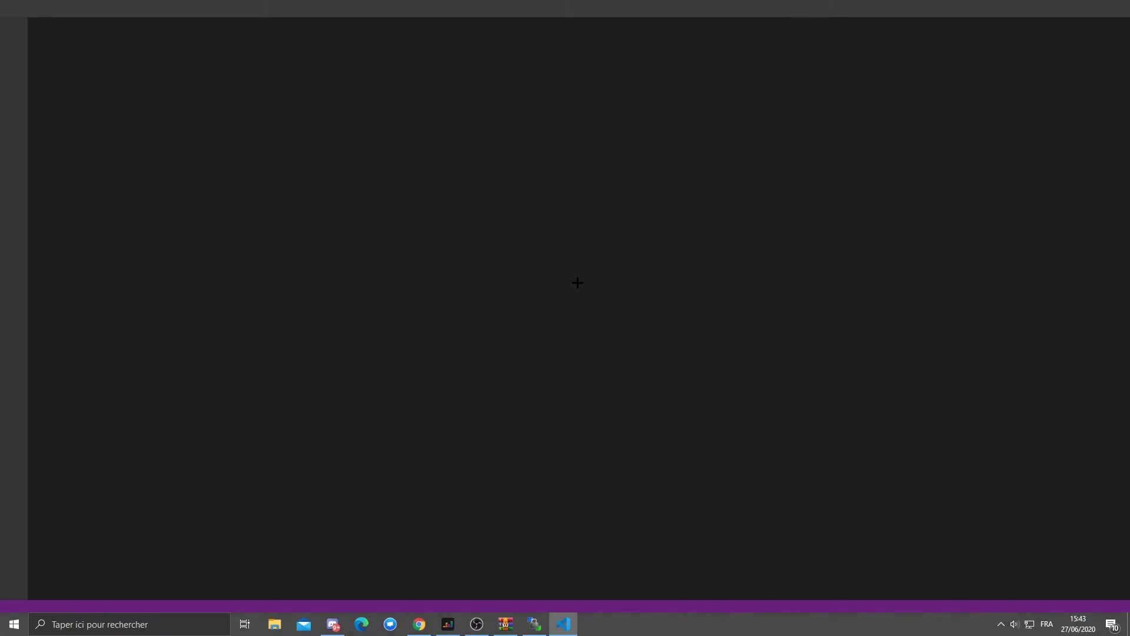
Search server.cfg for "Voiture", then replace the search term with "car"
scroll(545, 259, "down", 17)
key("ctrl+f")
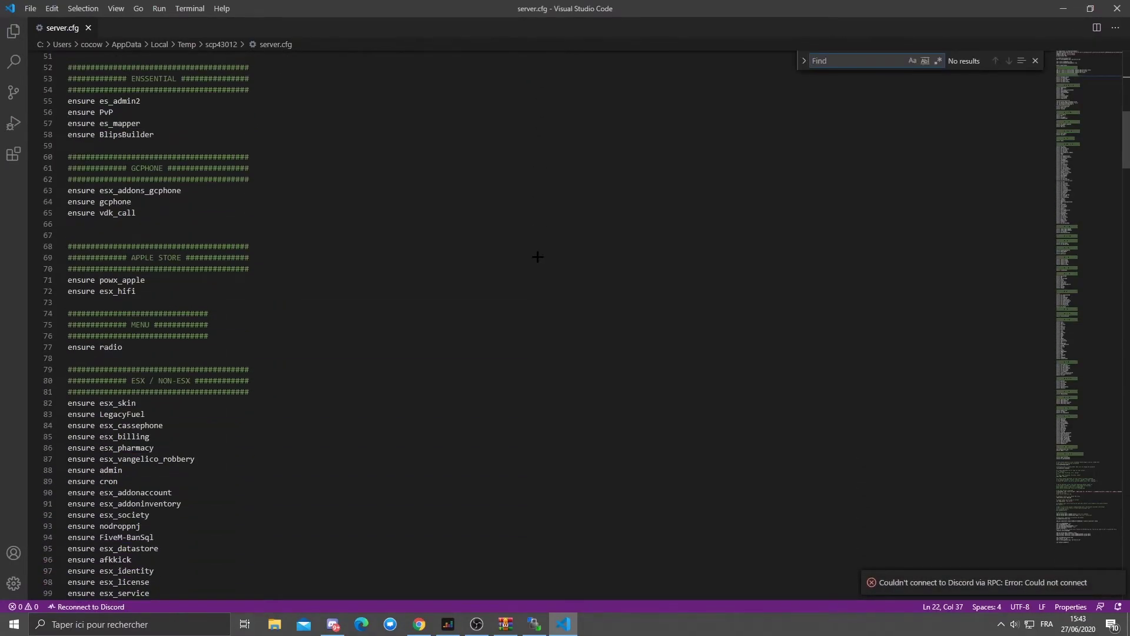
type("V")
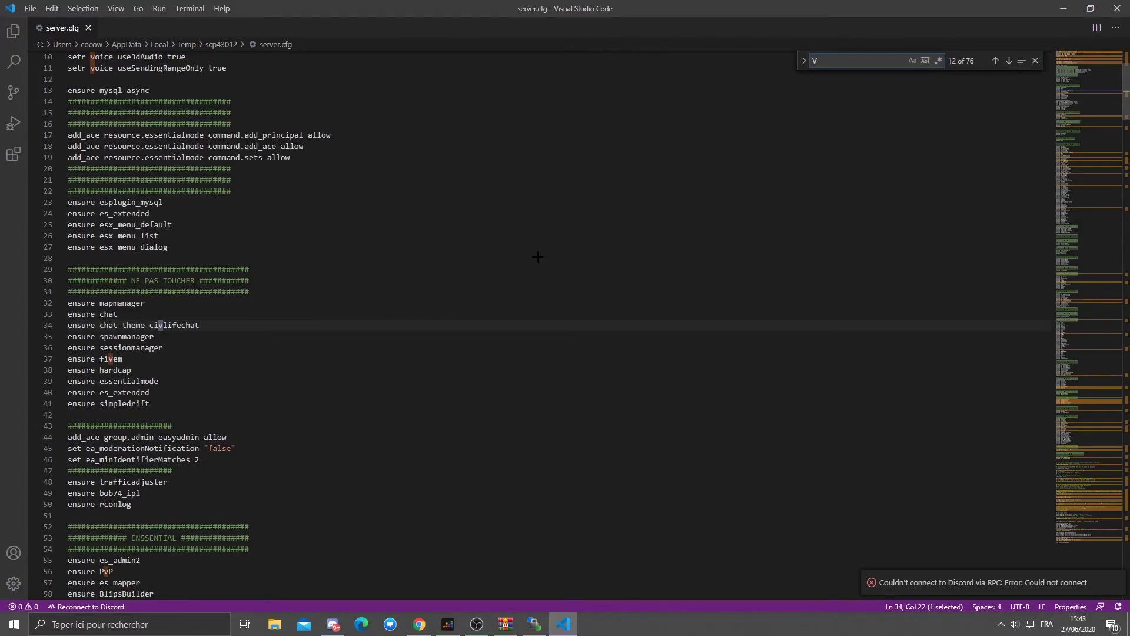
type("oiture")
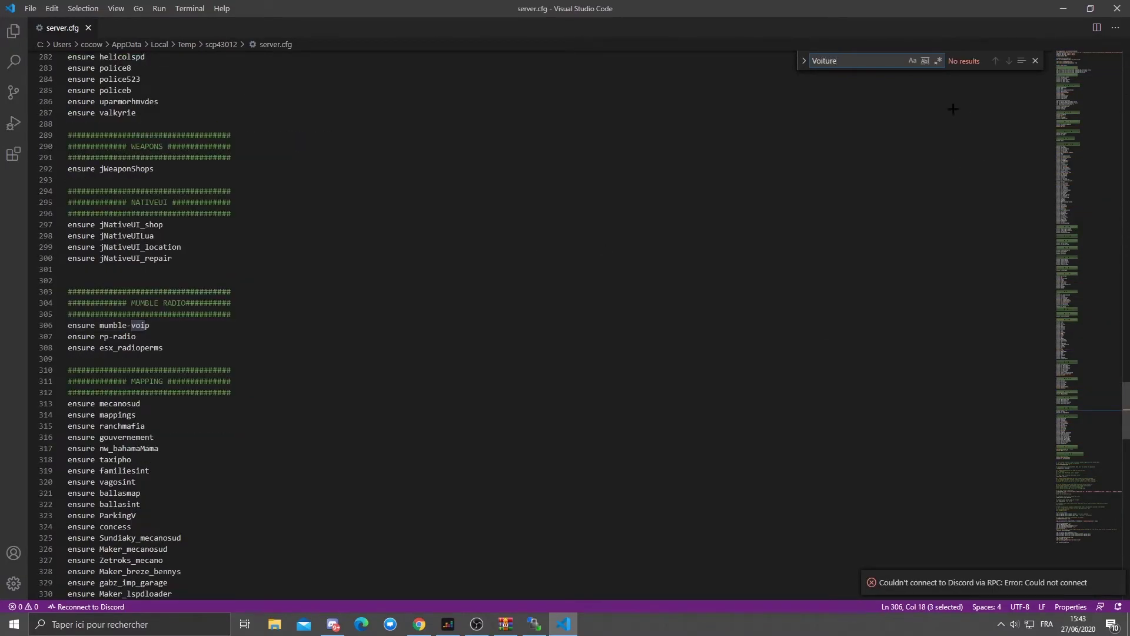
key("ctrl+a")
key("BackSpace")
type("car")
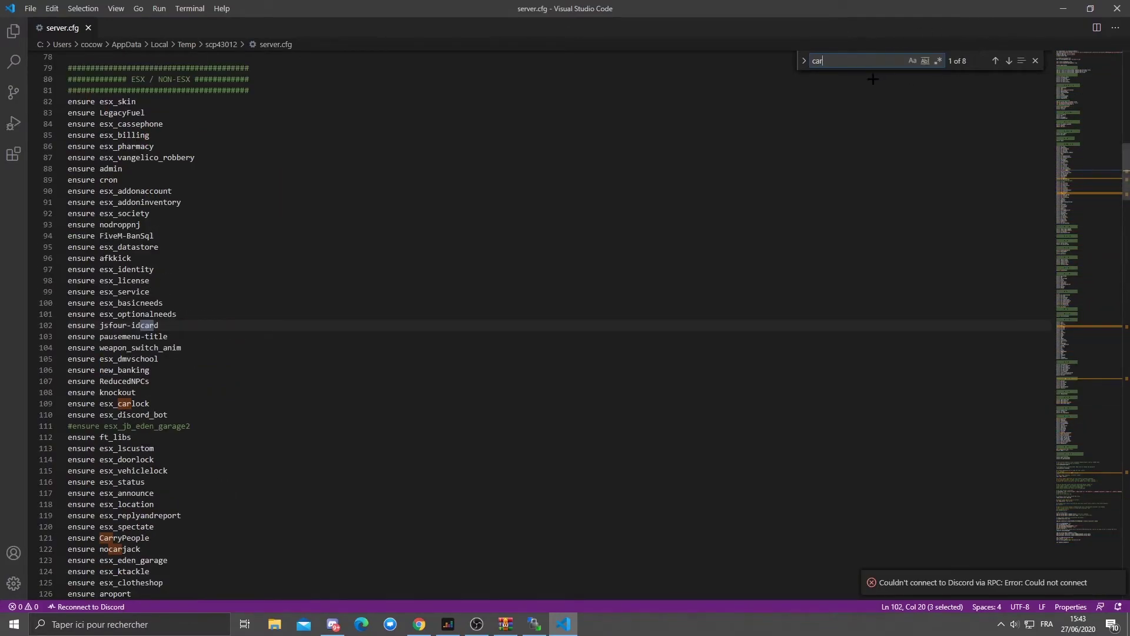
type("s")
key("Return")
key("BackSpace")
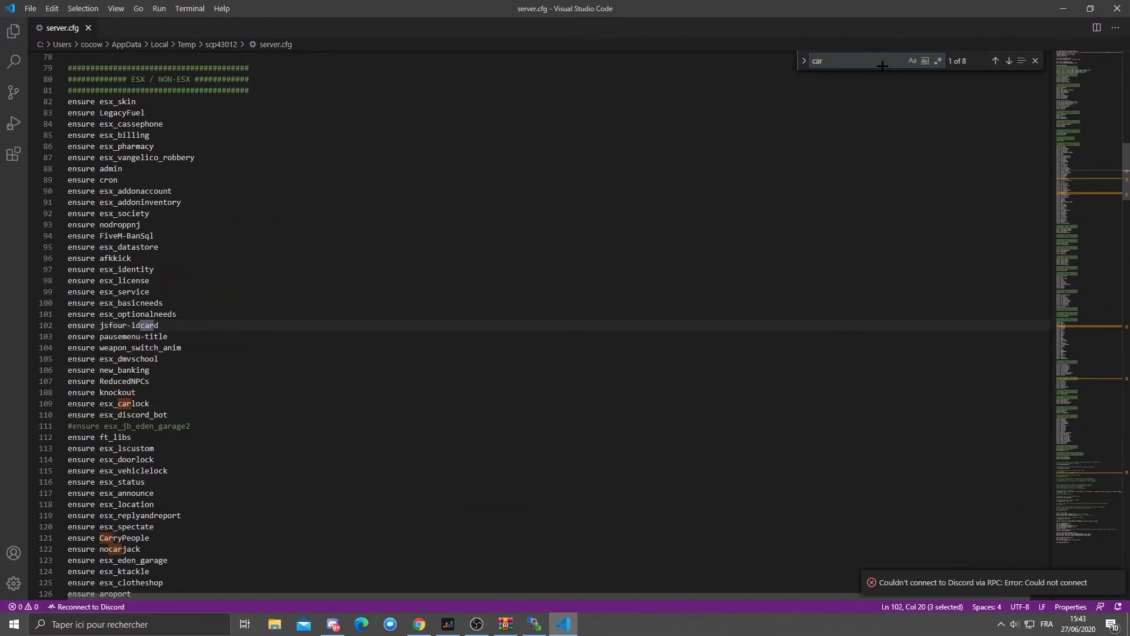
Step through the "car" matches in server.cfg to the VEHICULE section and close the search
left_click(1034, 60)
scroll(359, 141, "down", 5)
key("ctrl+f")
key("Return")
key("Return")
key("Return")
key("Return")
key("Return")
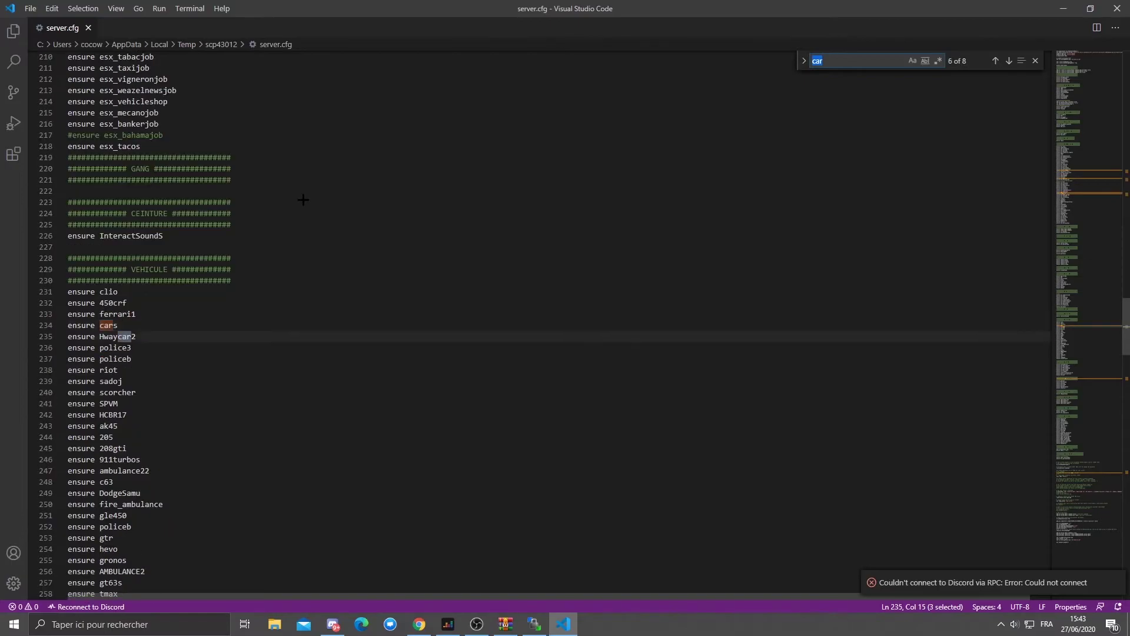
left_click(1035, 62)
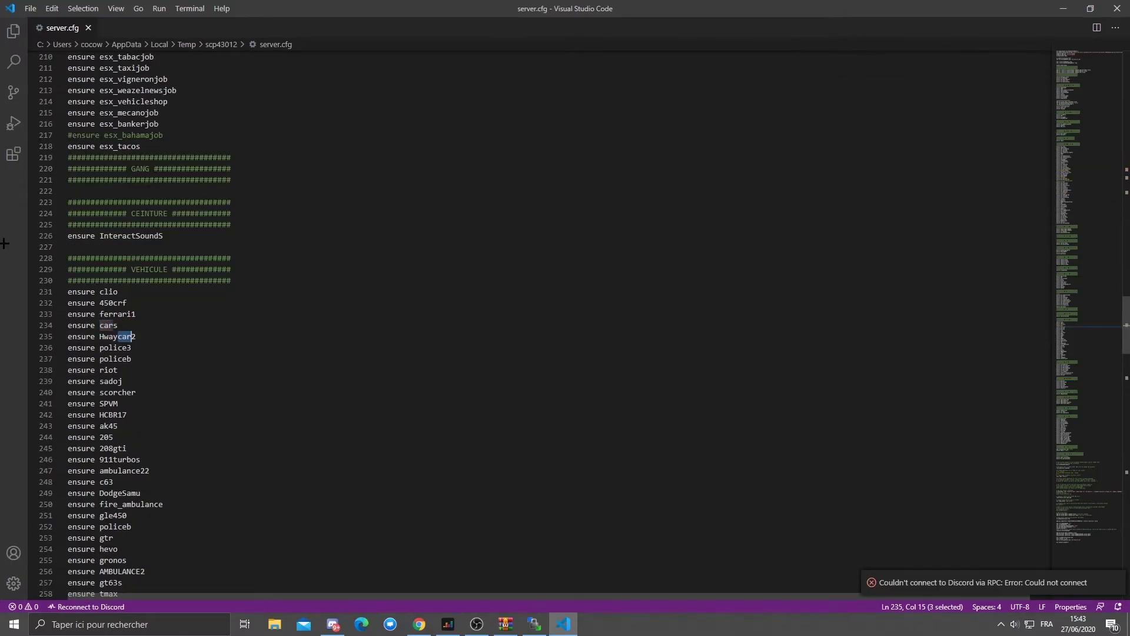
Add the line "ensure ferrari" below "ensure scootertacos" in the VEHICULE section and save server.cfg
scroll(296, 331, "down", 4)
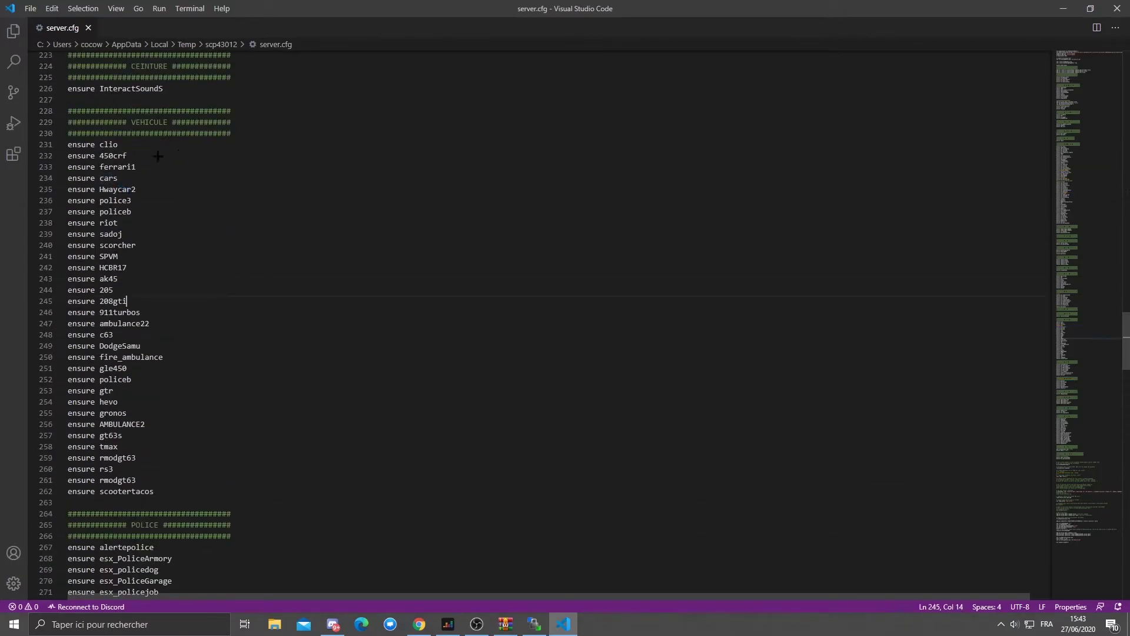
left_click_drag(175, 147, 137, 122)
left_click(270, 176)
left_click(165, 487)
key("Return")
type("ensure ferrari")
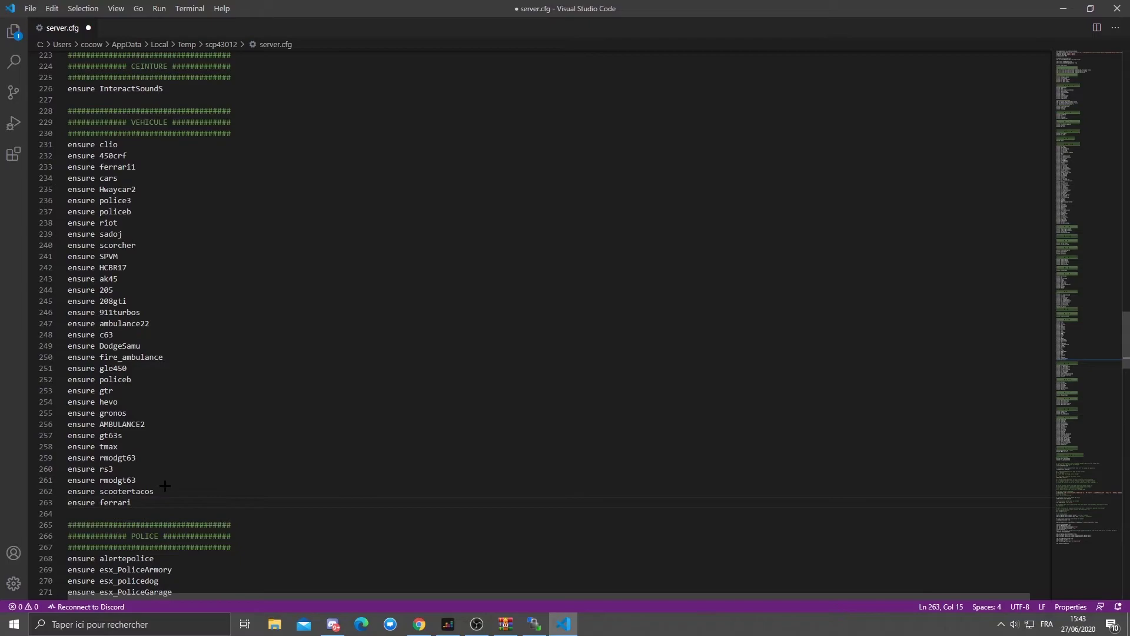
key("ctrl+s")
Switch to WinSCP, open resources/[Voiture] and copy the ferrari folder's name
left_click(140, 122)
left_click_drag(131, 503, 76, 502)
left_click(76, 502)
left_click(506, 624)
left_click(534, 624)
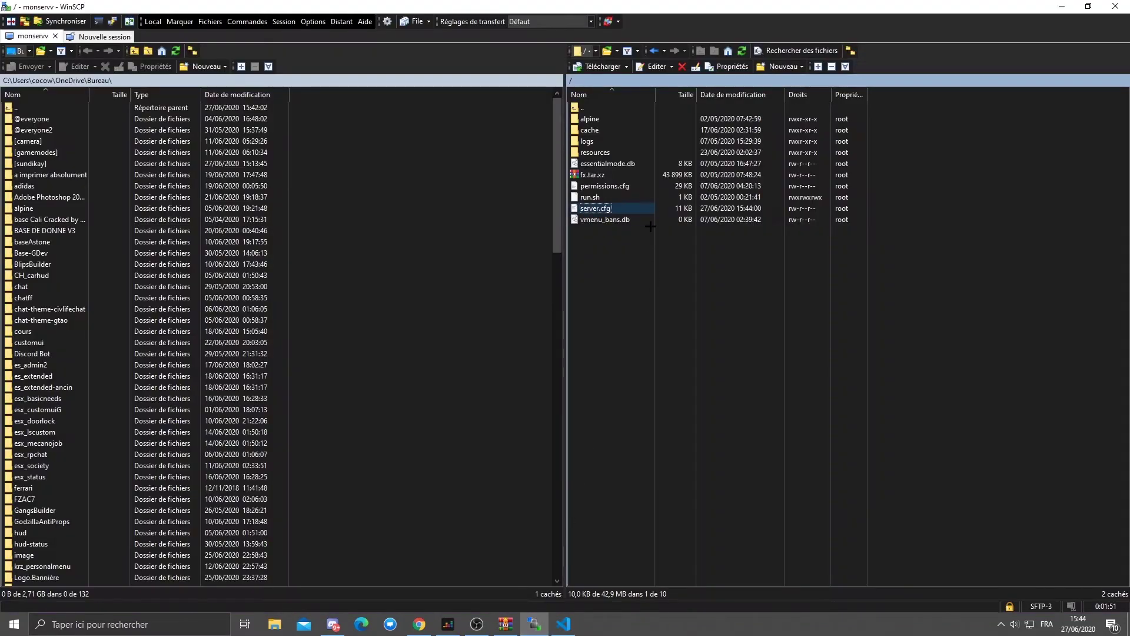
double_click(595, 152)
double_click(595, 297)
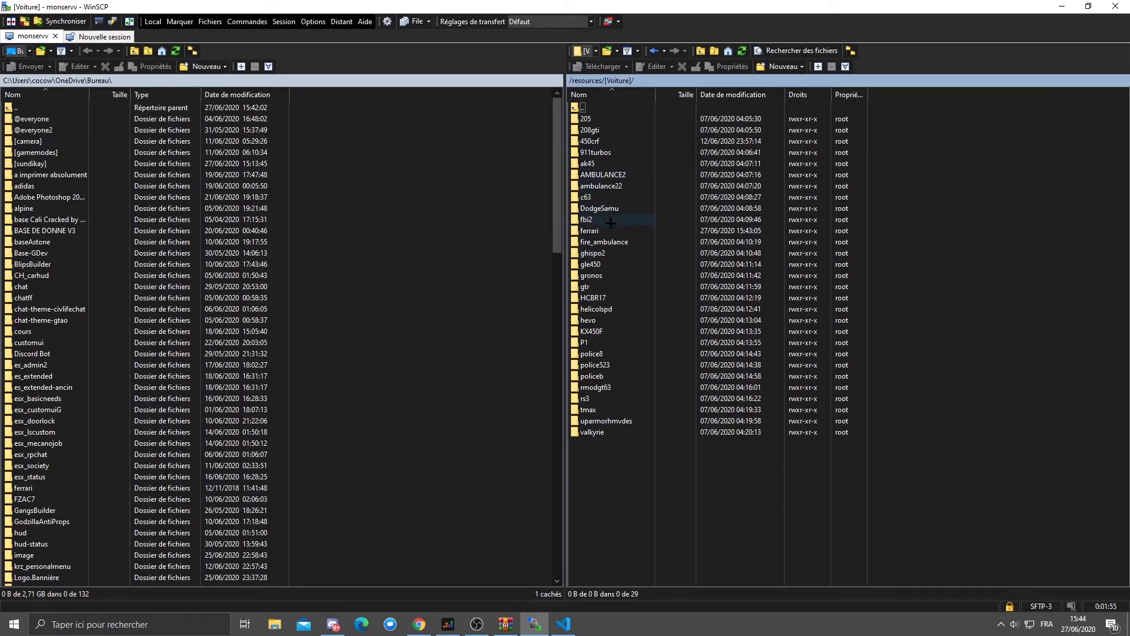
right_click(603, 231)
left_click(669, 316)
key("ctrl+c")
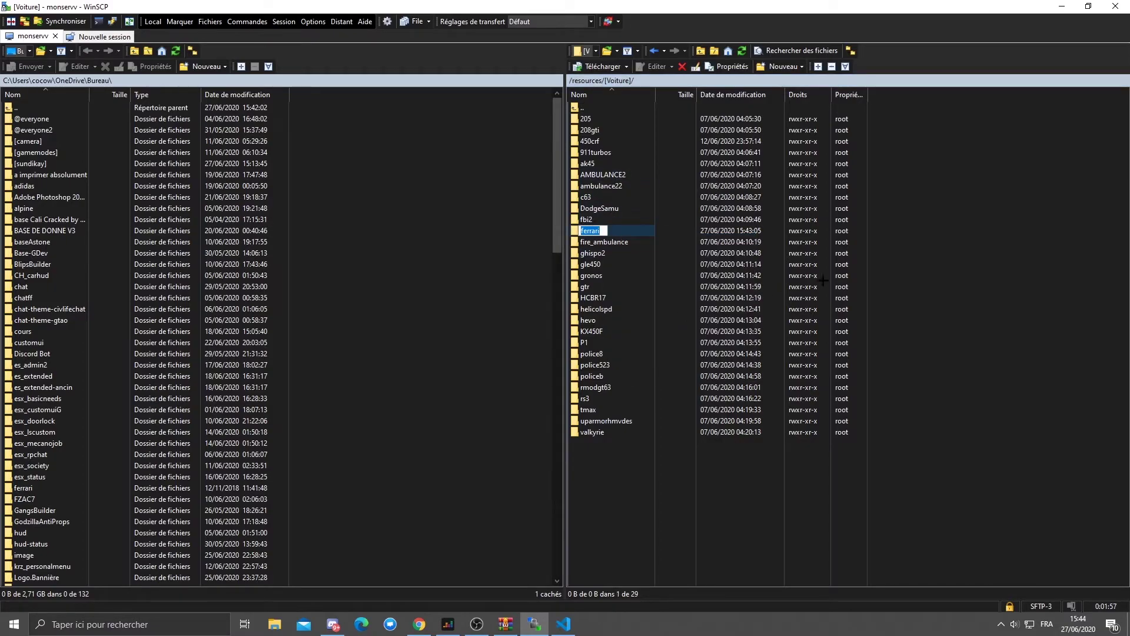
Return to server.cfg, paste the copied folder name over the one in the ensure ferrari line, save and close the editor
left_click(1062, 6)
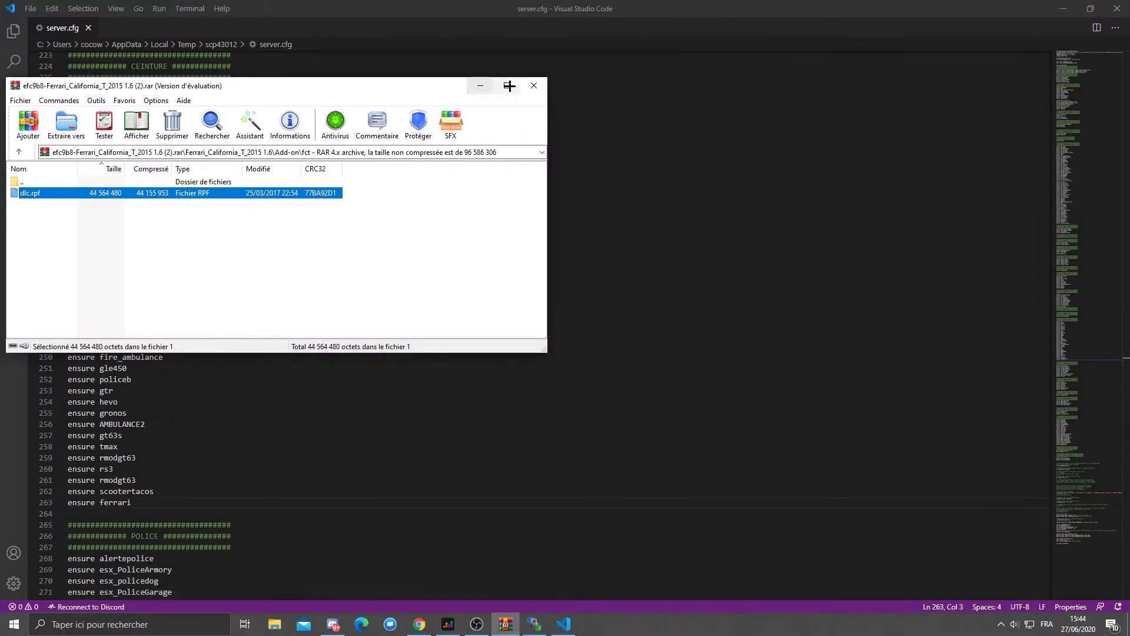
left_click(476, 85)
double_click(145, 501)
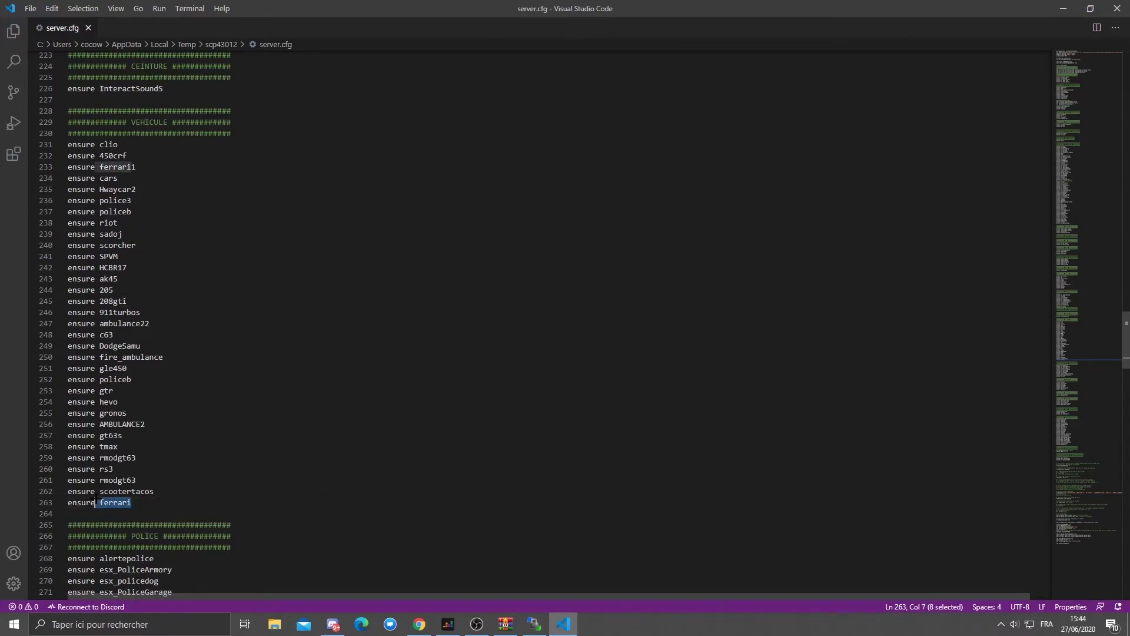
key("ctrl+v")
key("ctrl+s")
left_click(1116, 8)
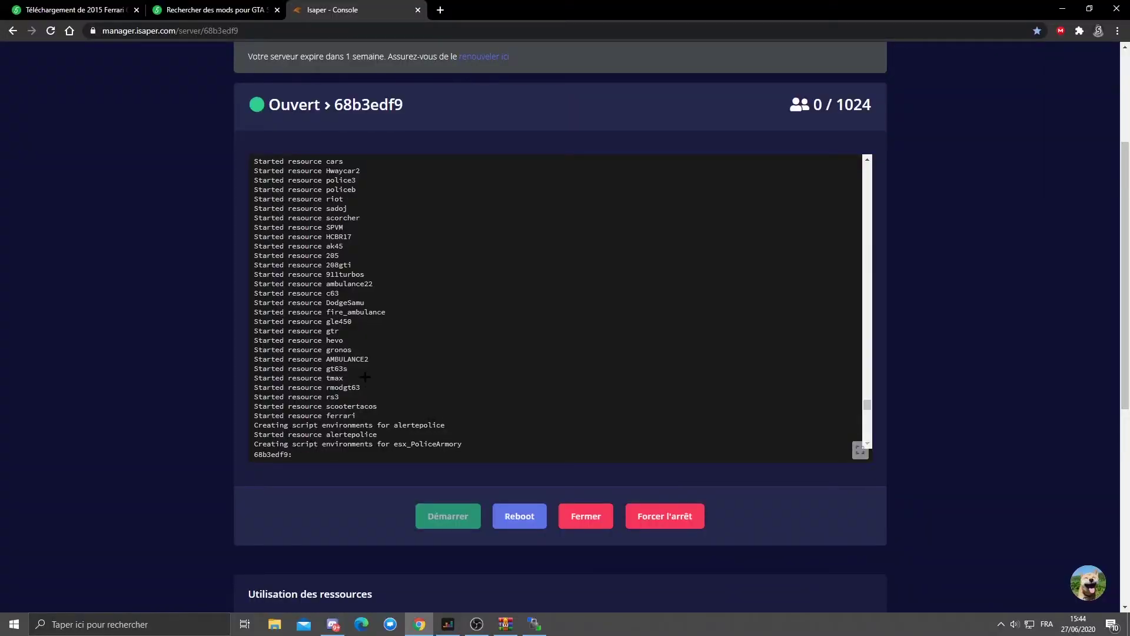
Examine the server console's start entry for the ferrari resource
left_click_drag(364, 415, 288, 416)
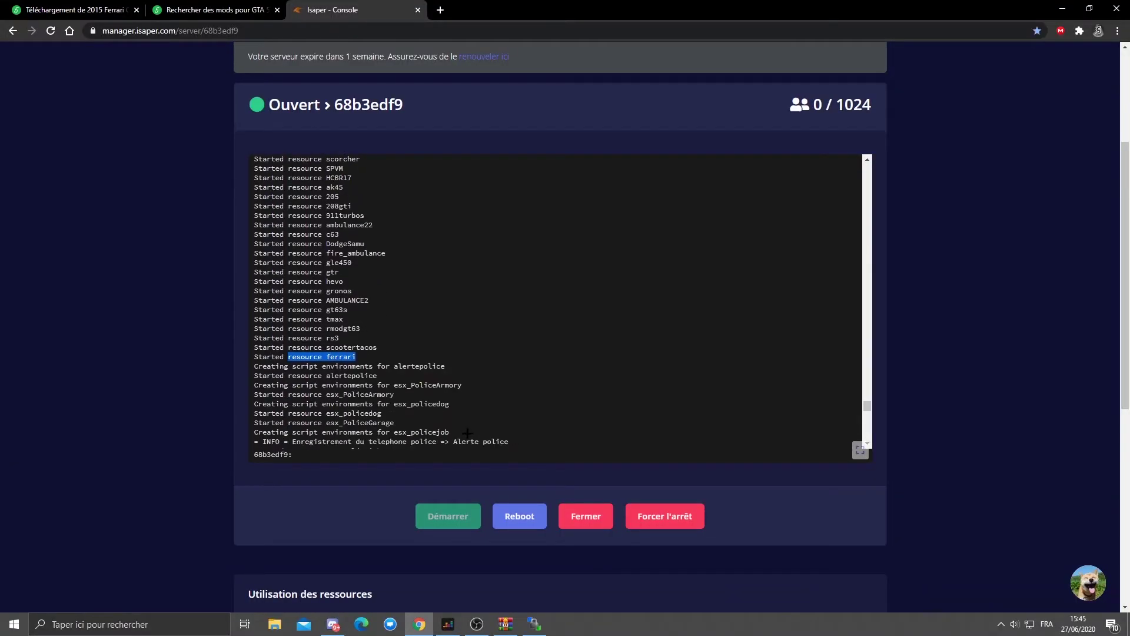
left_click(321, 357)
left_click_drag(325, 357, 362, 357)
left_click(362, 357)
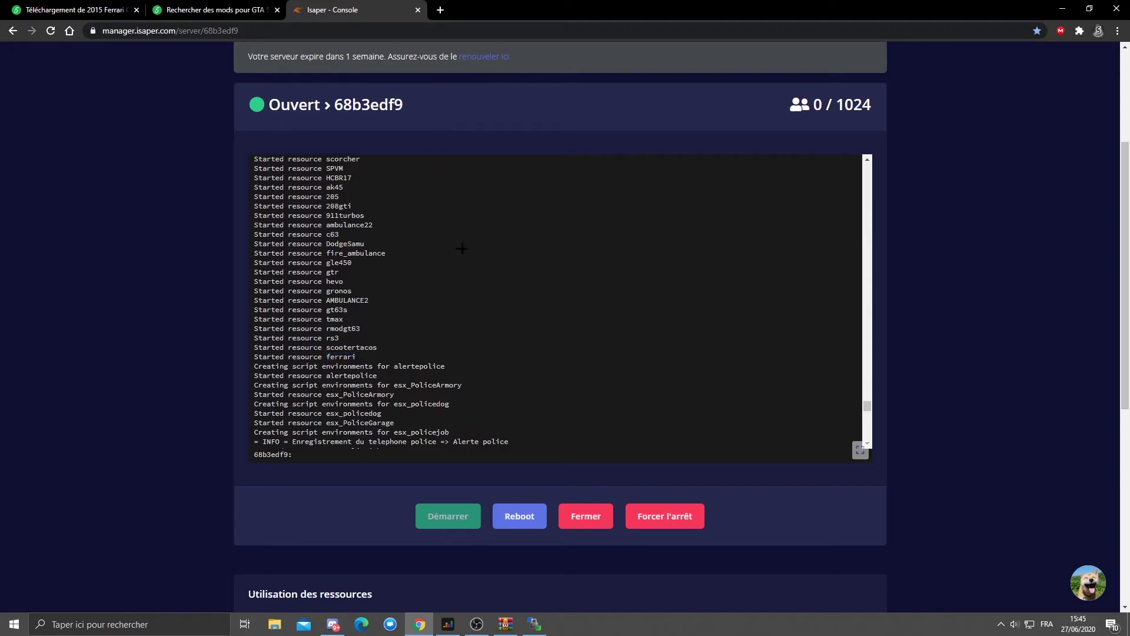
triple_click(339, 357)
left_click(340, 356)
left_click_drag(352, 357, 343, 357)
left_click_drag(254, 357, 359, 357)
left_click(359, 357)
Switch to WinSCP, open the ferrari resource's stream folder and check the base name of fct.yft without renaming it
left_click(534, 624)
left_click(603, 230)
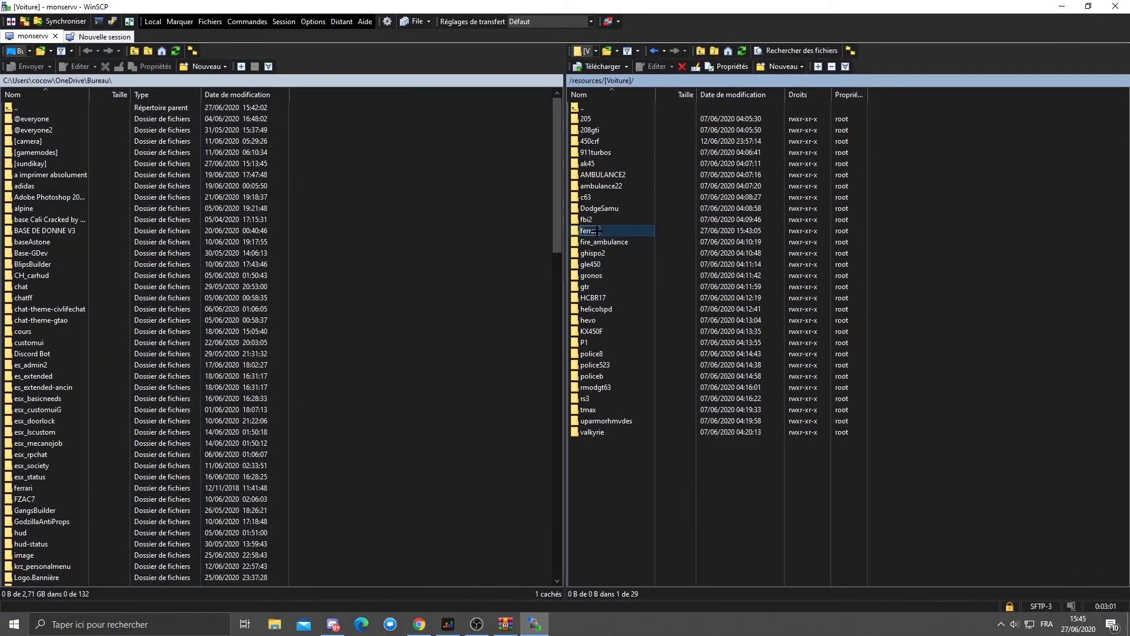
double_click(601, 233)
double_click(591, 131)
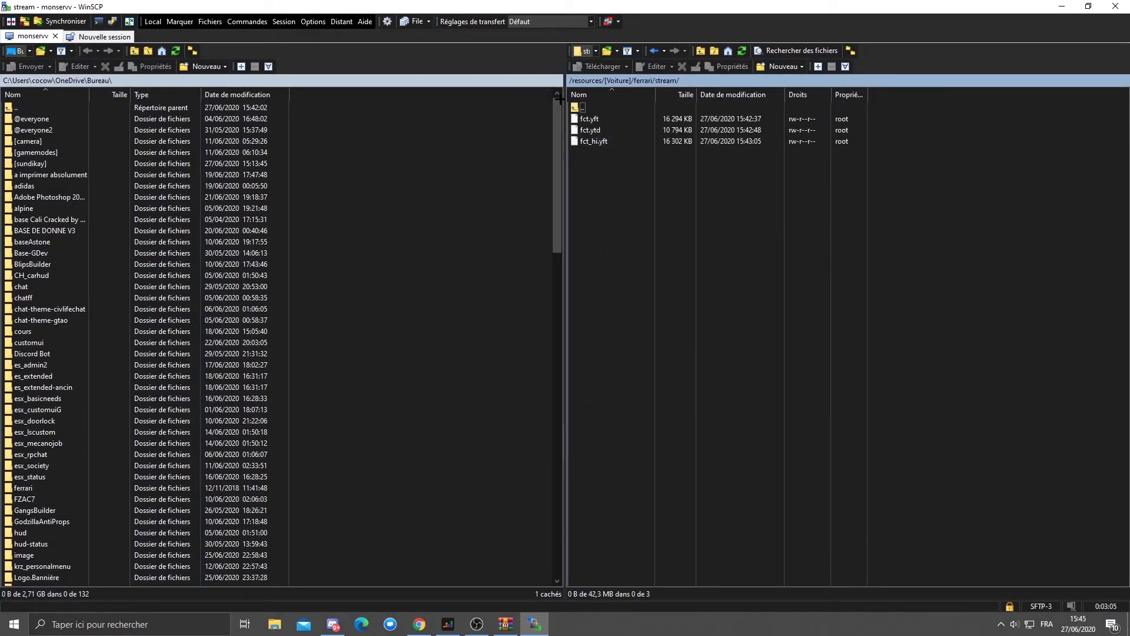
right_click(581, 117)
left_click(658, 203)
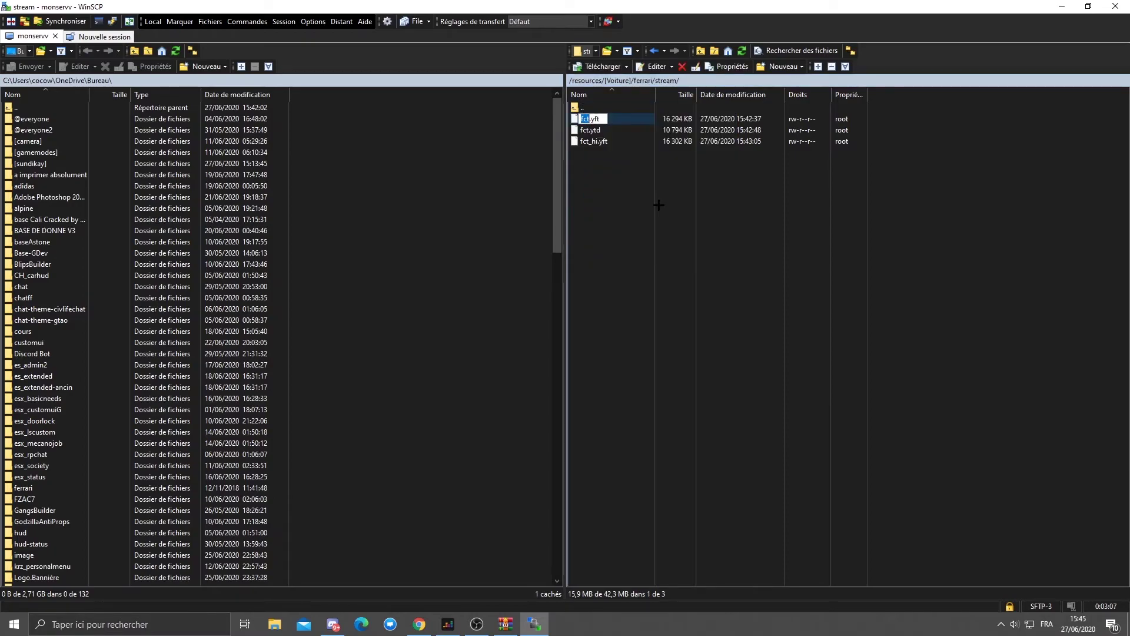
left_click(658, 205)
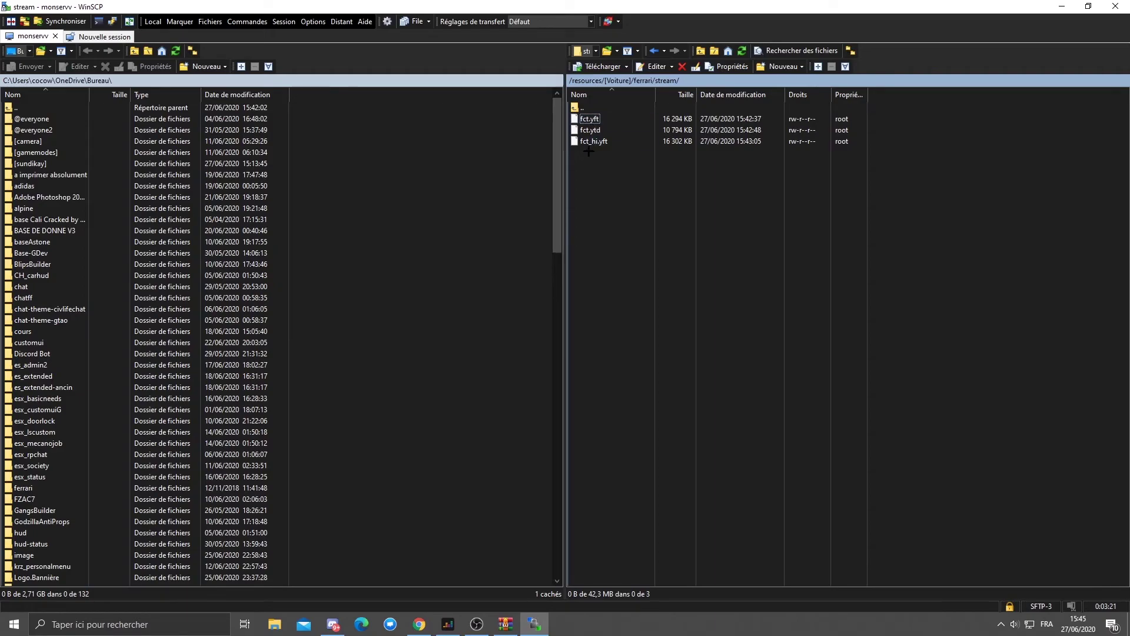
Go up to the ferrari folder, reopen its stream folder and point out the fct.yft file
double_click(610, 105)
double_click(606, 132)
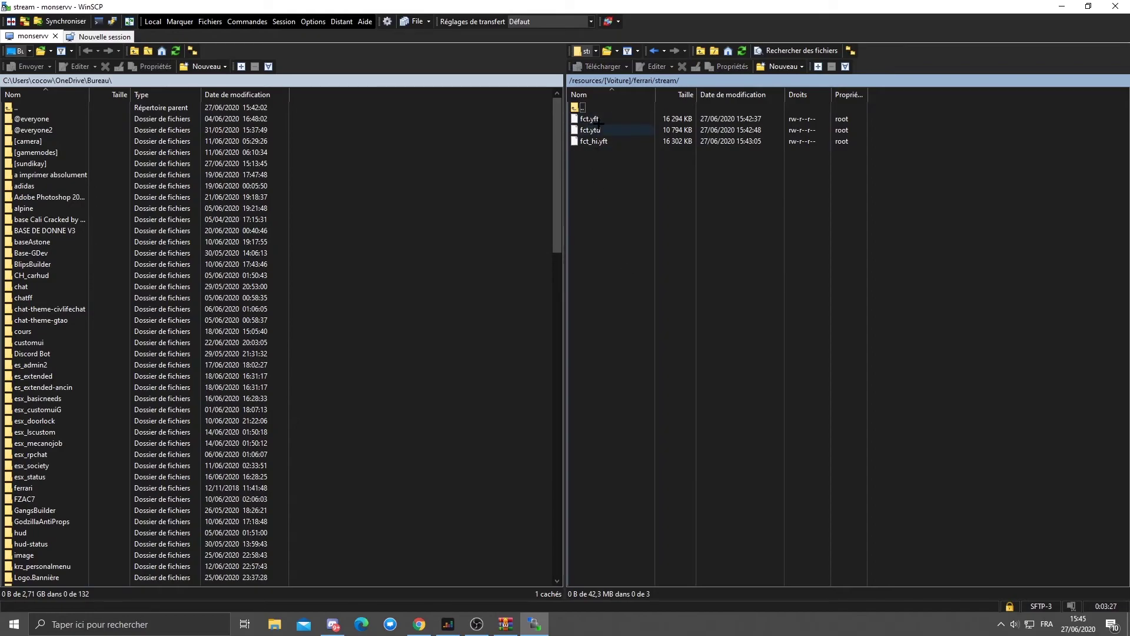
left_click(599, 119)
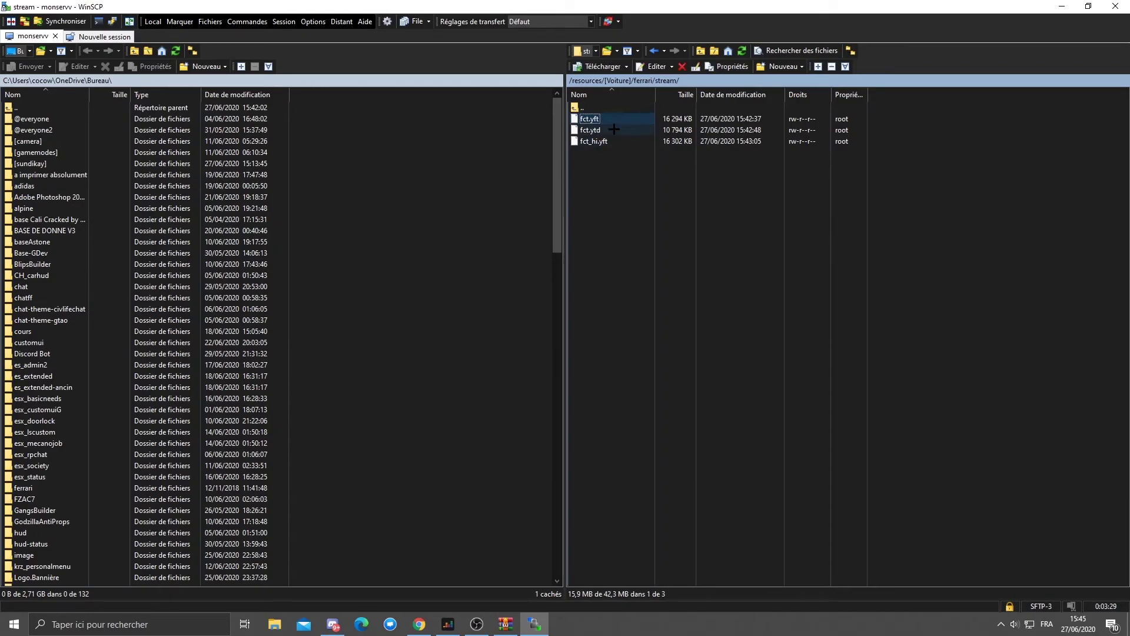
left_click(591, 118)
left_click(671, 355)
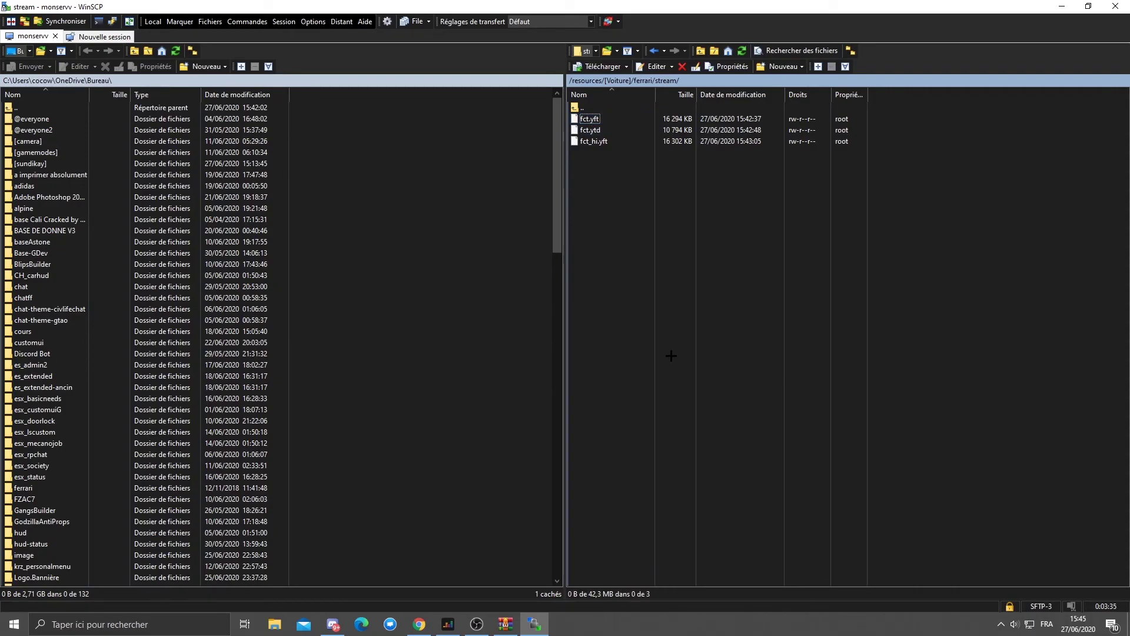